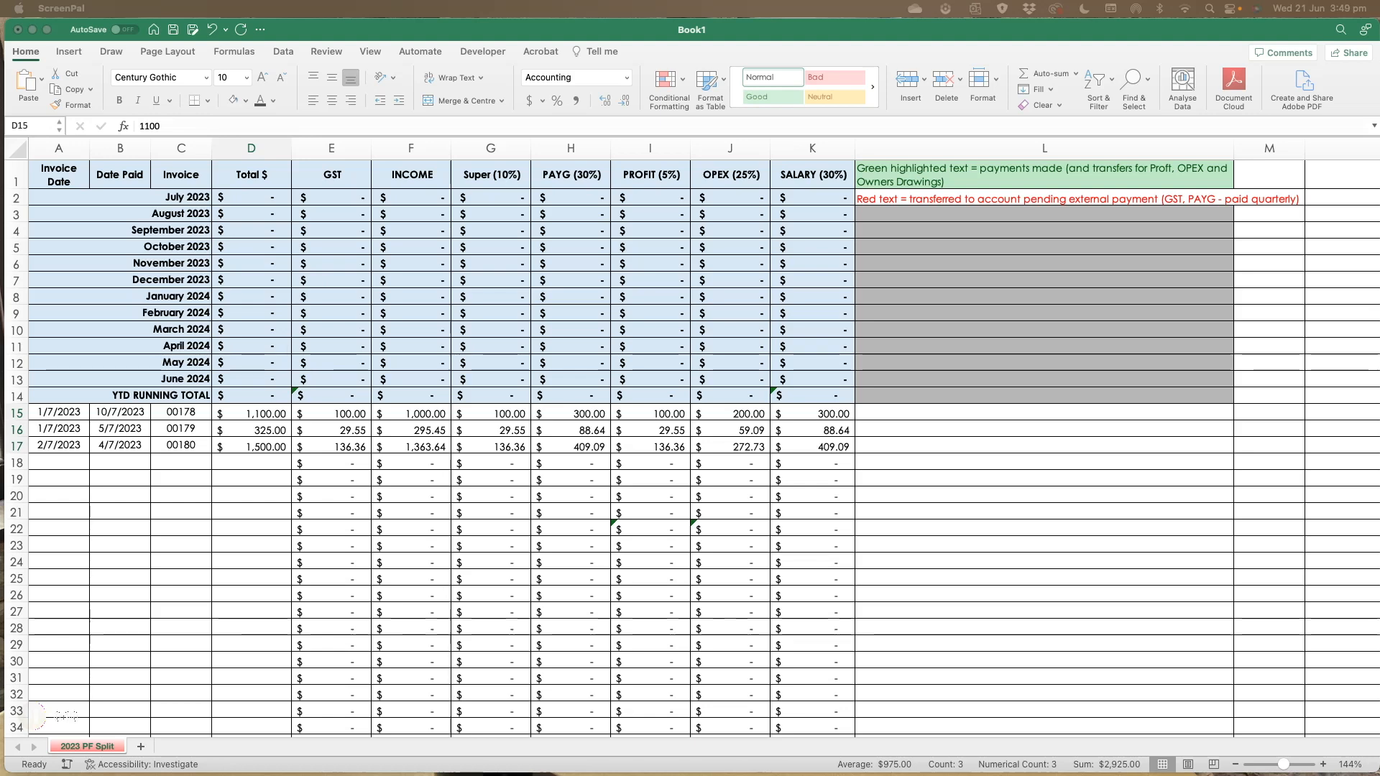
- Inspect the existing total, GST and income formulas for the July 2023 row and the first invoice row
click(176, 483)
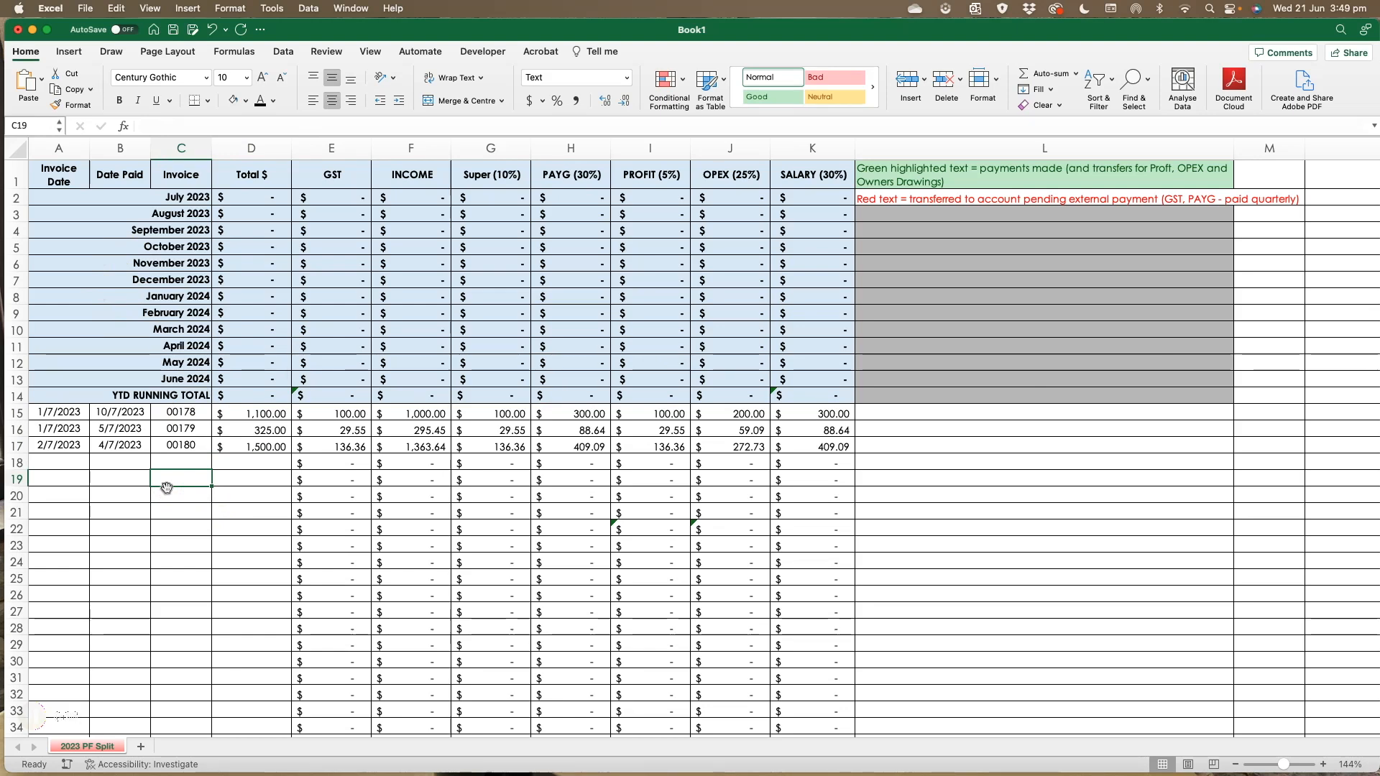
click(253, 414)
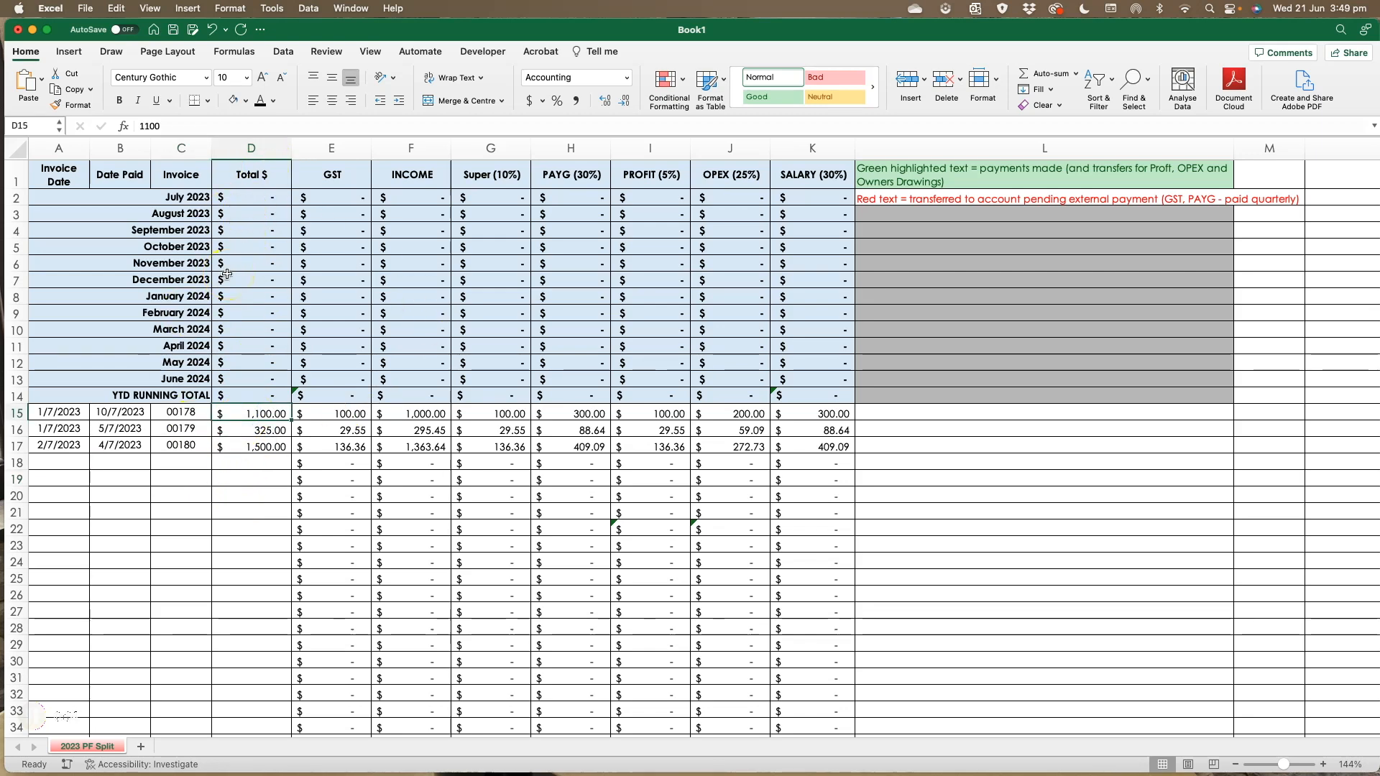
click(243, 201)
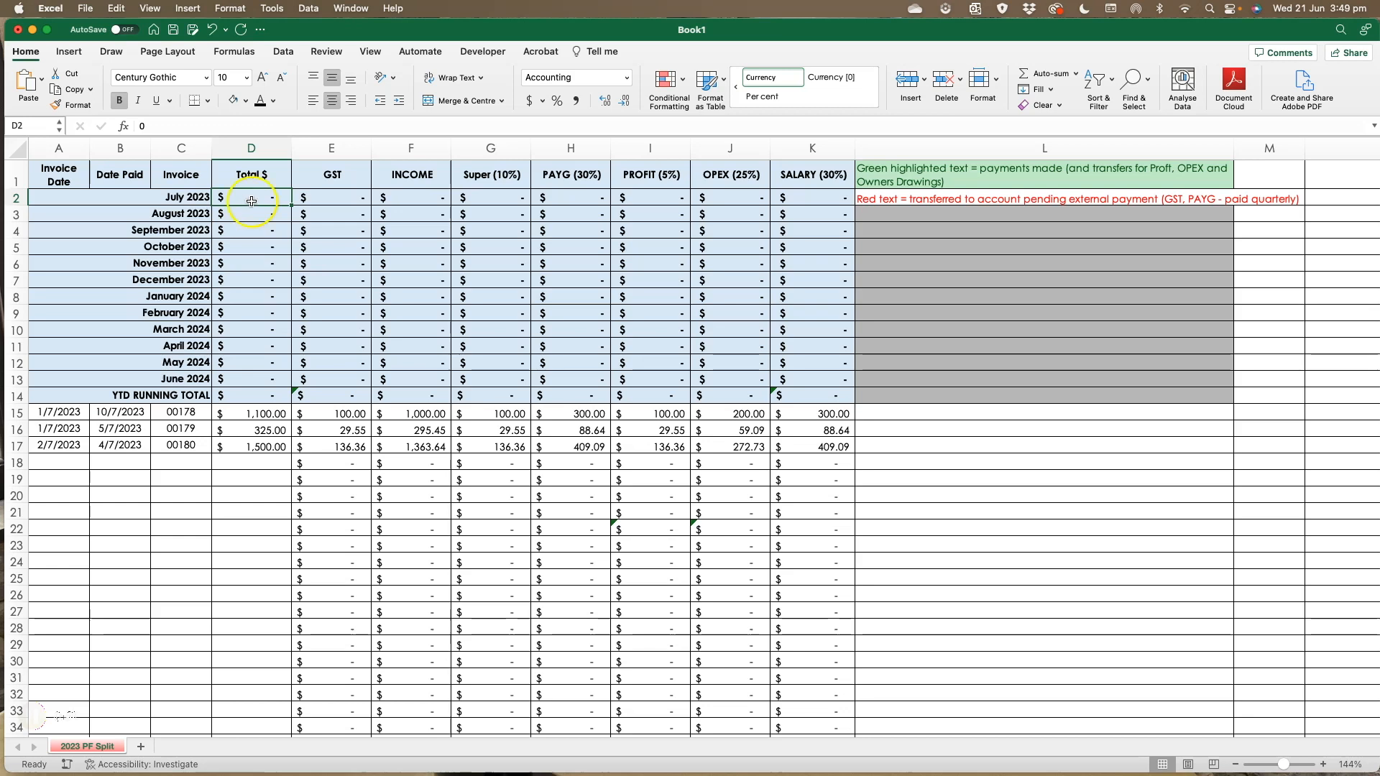
click(343, 199)
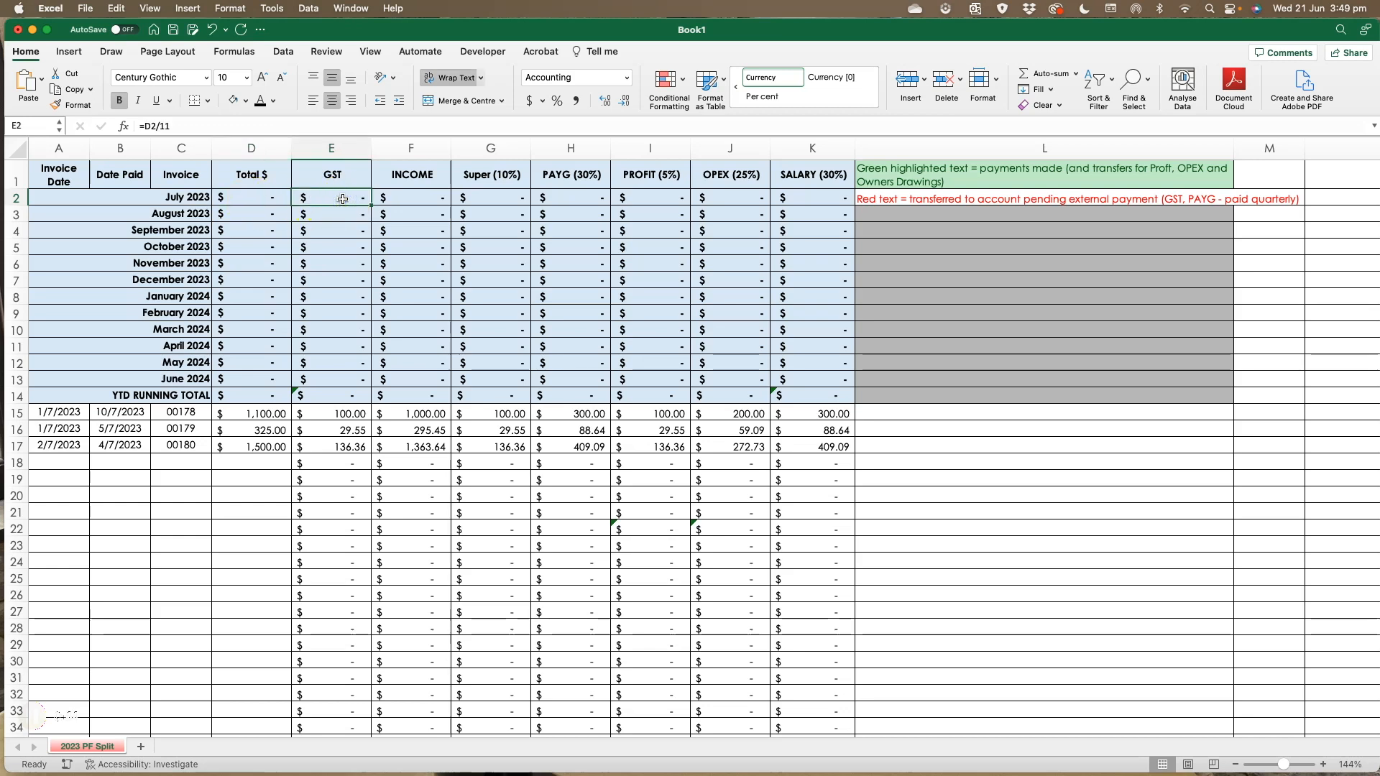
click(395, 201)
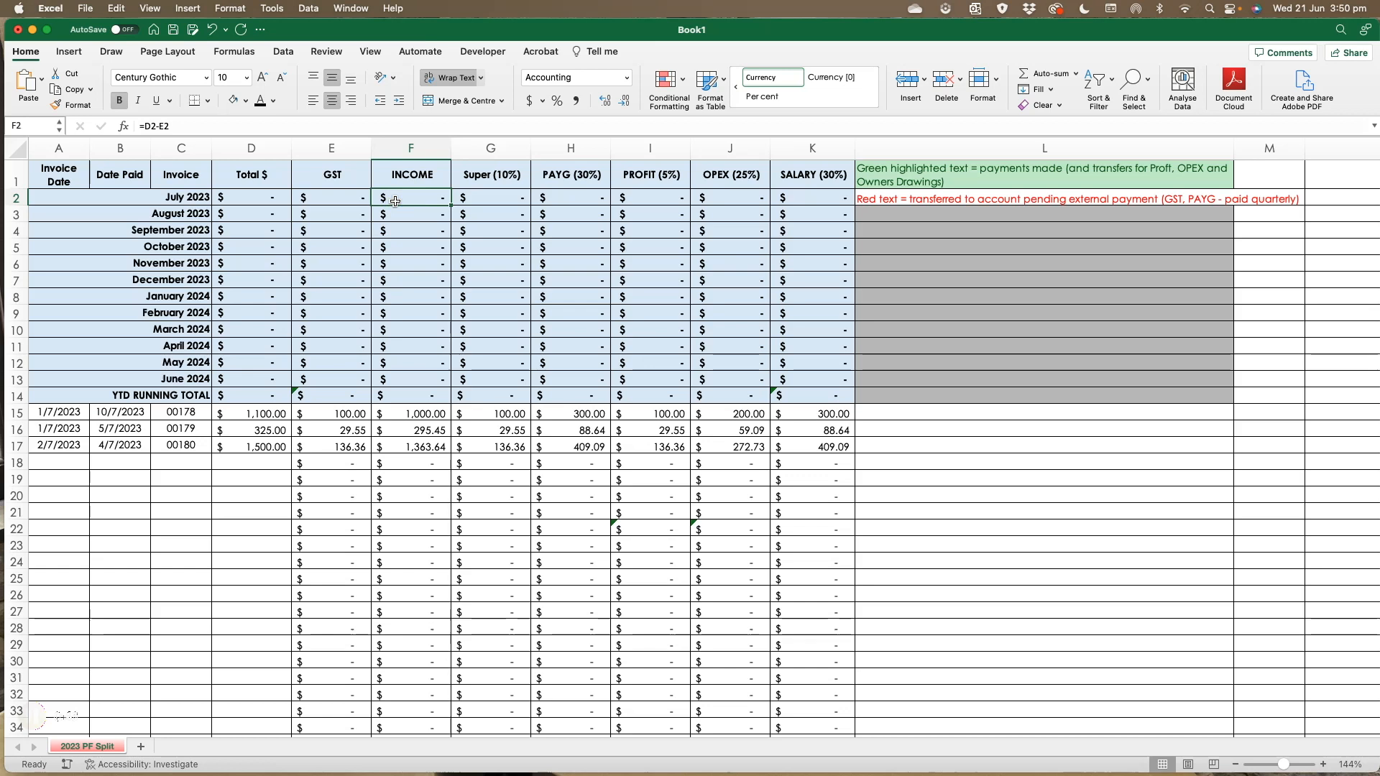
click(489, 198)
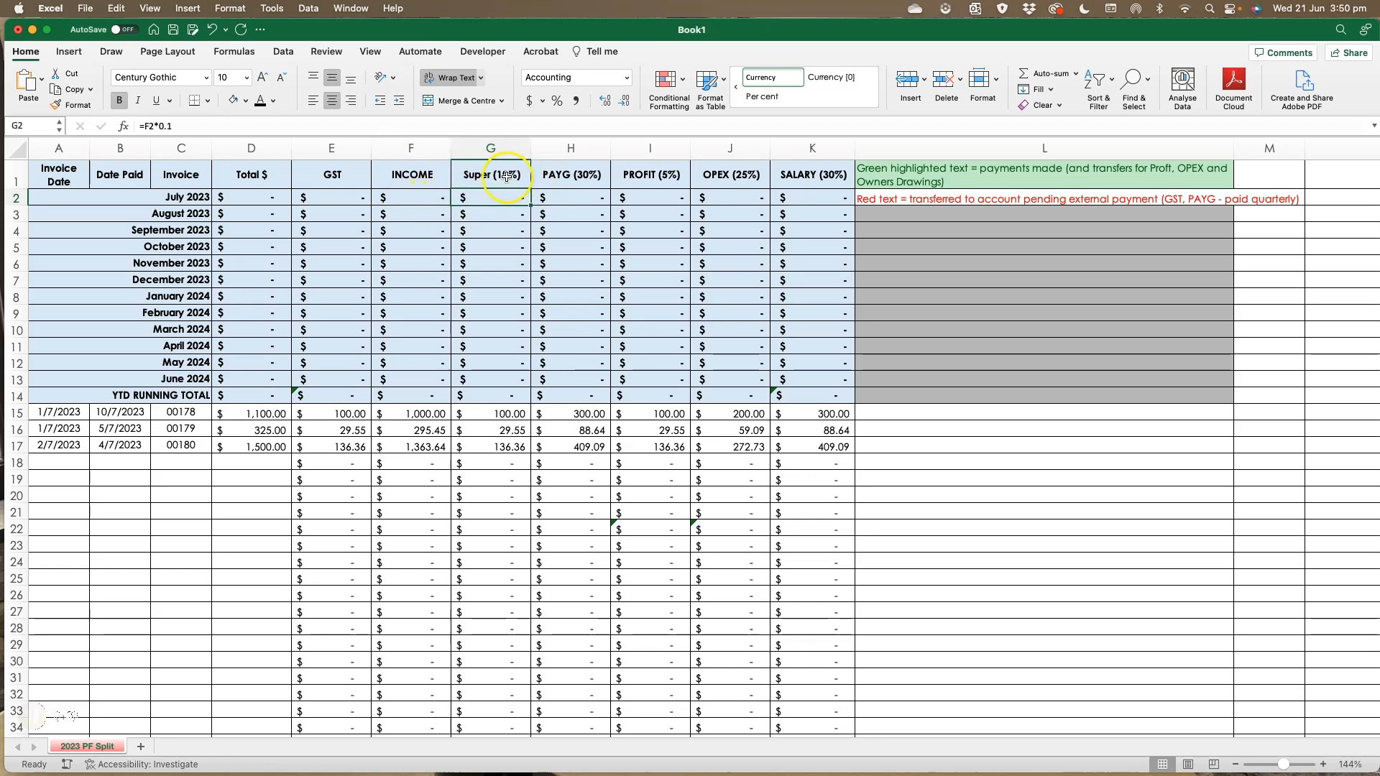
- Inspect the Super, PAYG, Profit, OPEX and Salary percentage headers and their July 2023 formulas
click(559, 181)
click(568, 195)
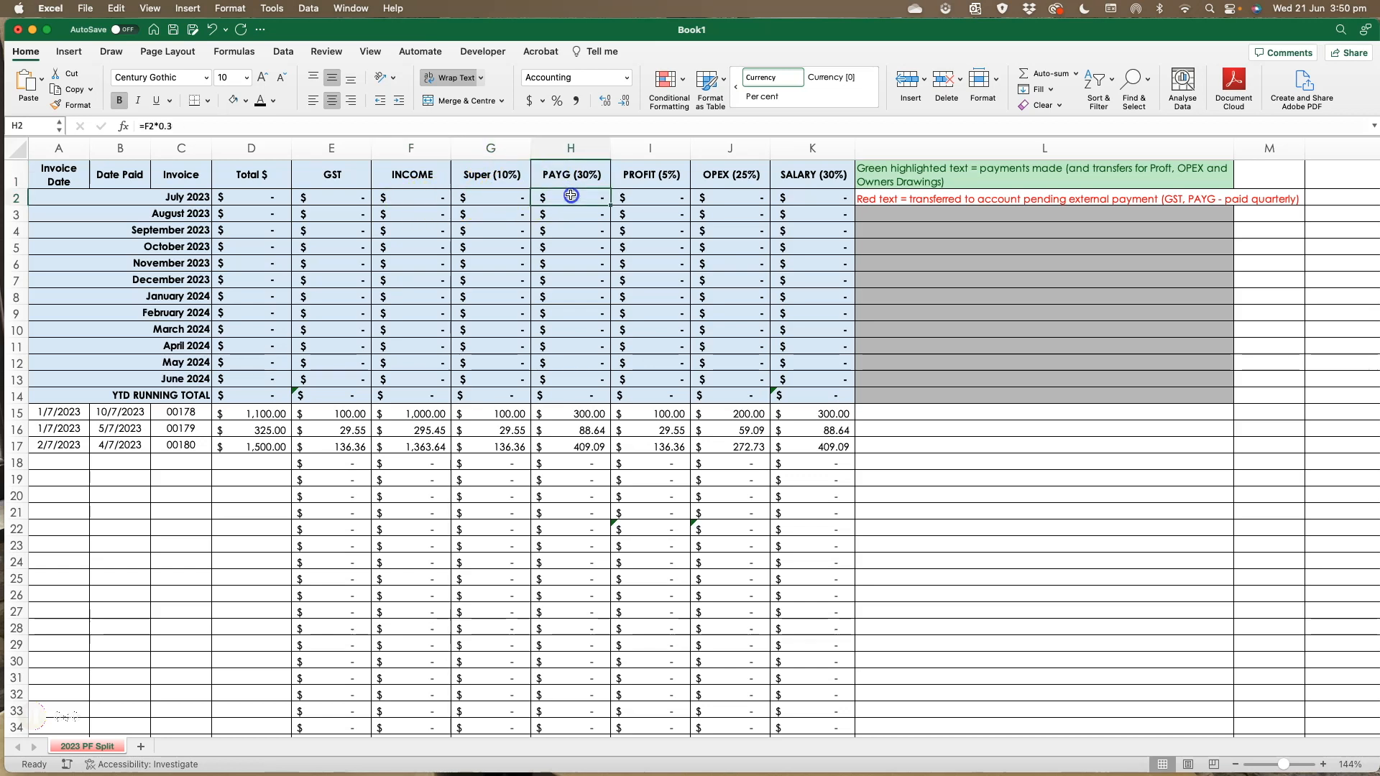
click(654, 176)
click(654, 195)
click(738, 178)
click(738, 195)
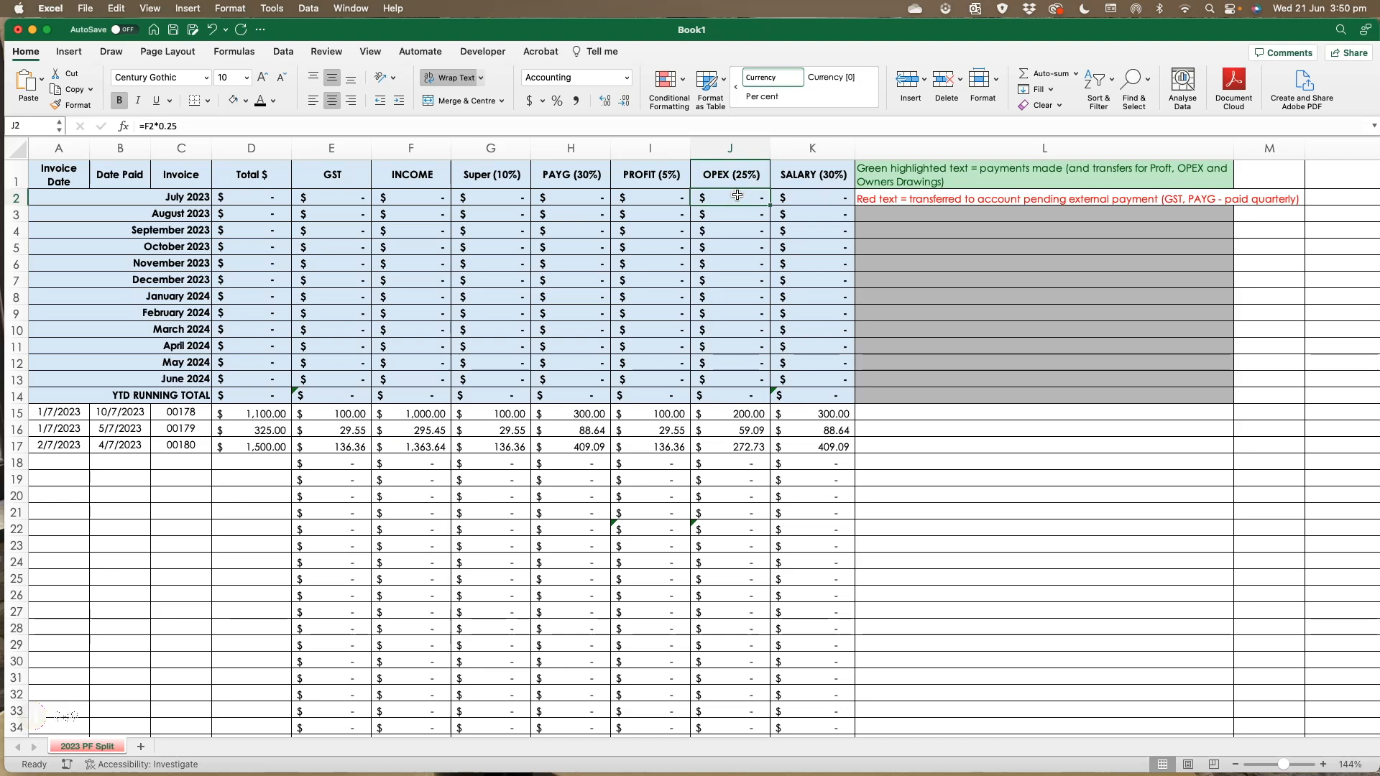
click(815, 176)
click(819, 196)
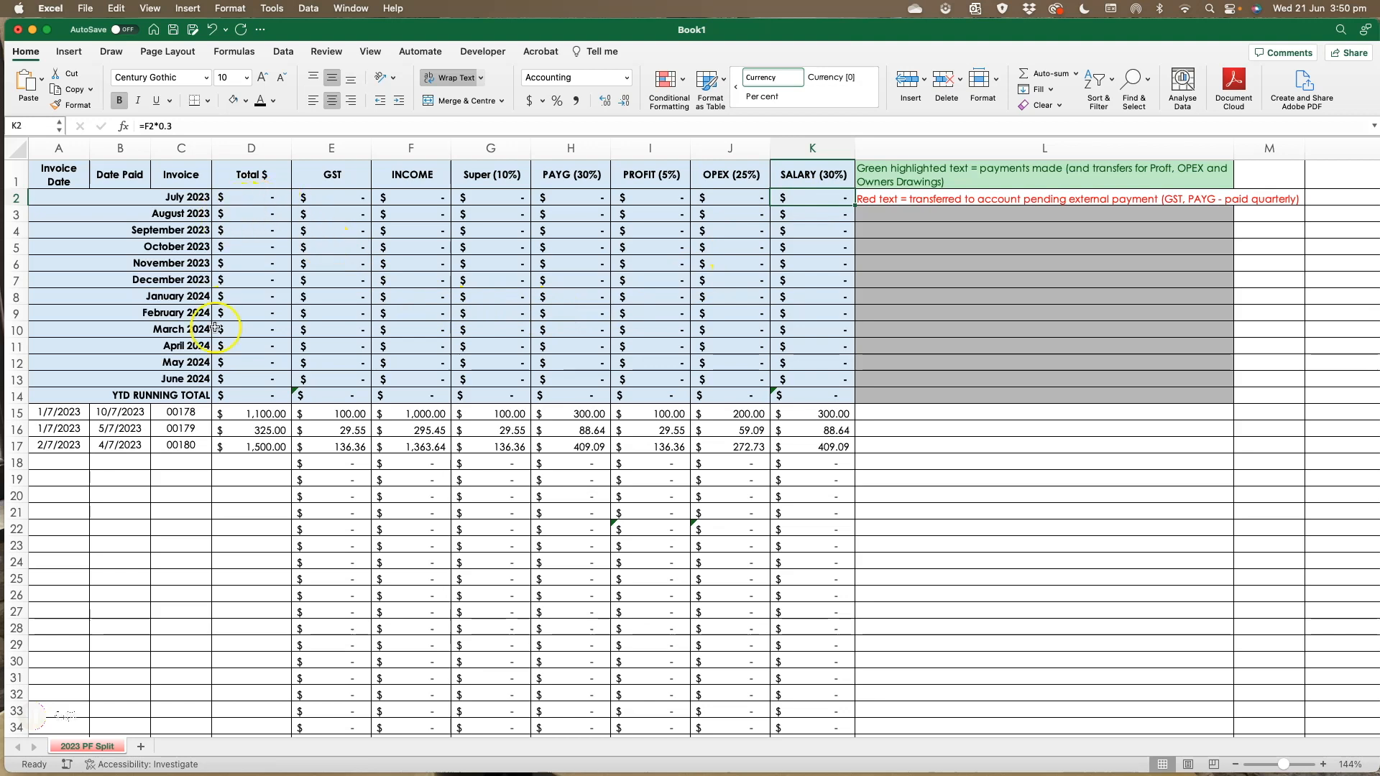
- Enter a new invoice total of 1000 in the Total $ column of row 18
click(272, 414)
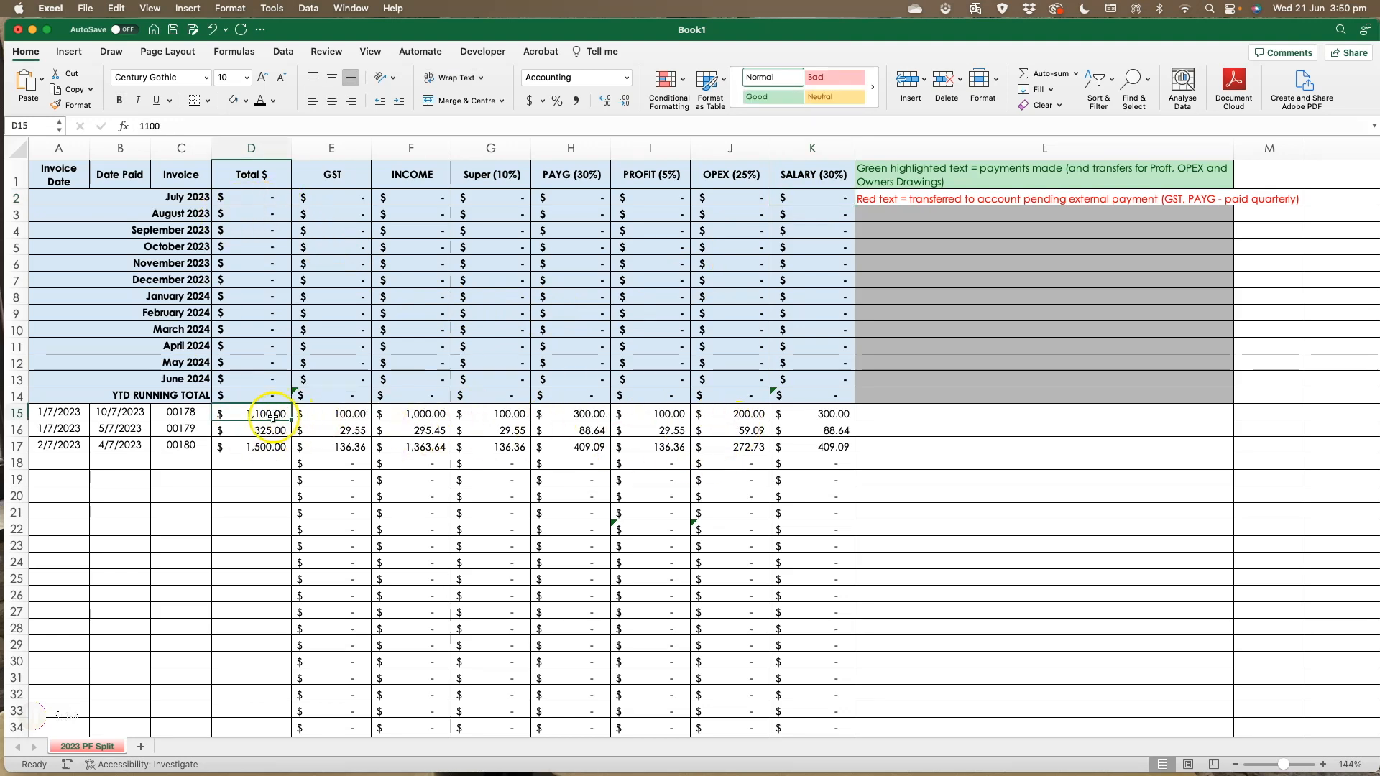
click(250, 462)
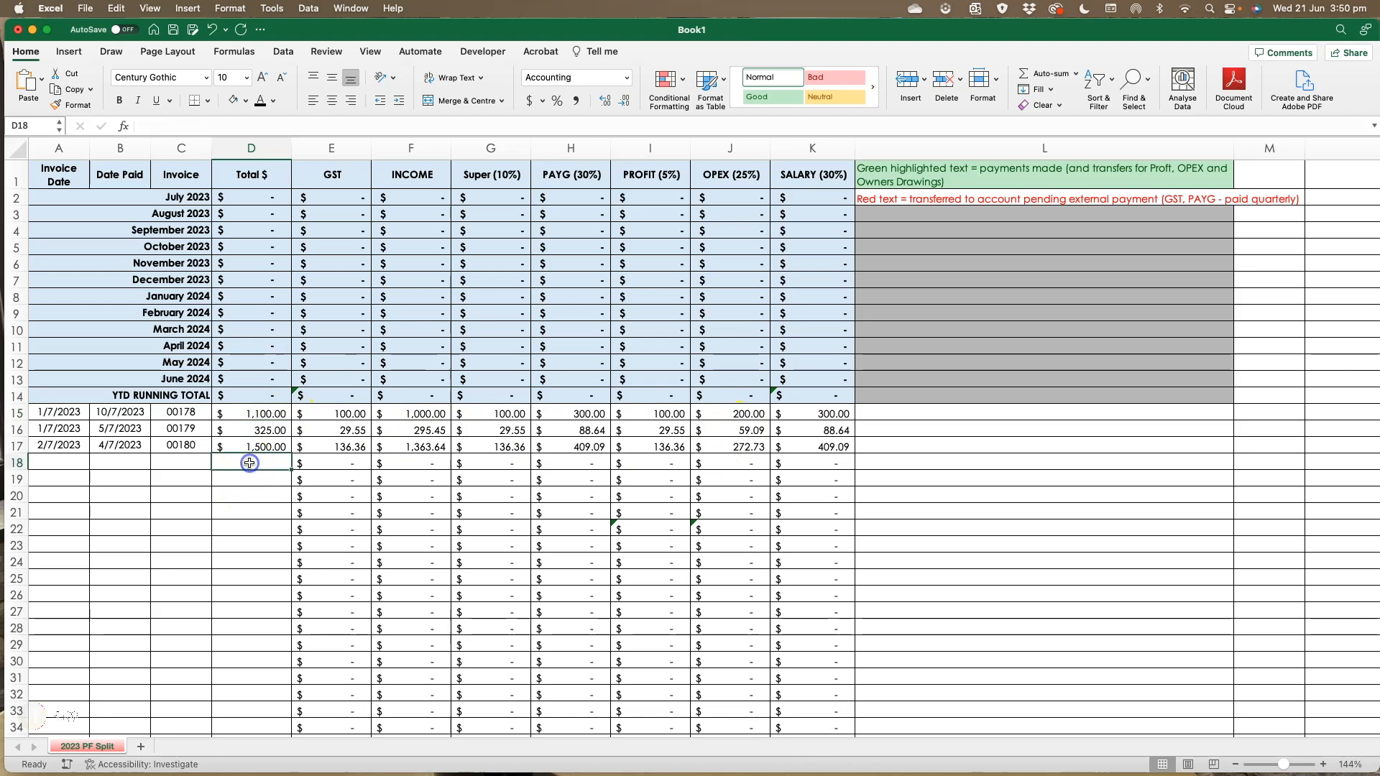
text(1000)
key(Return)
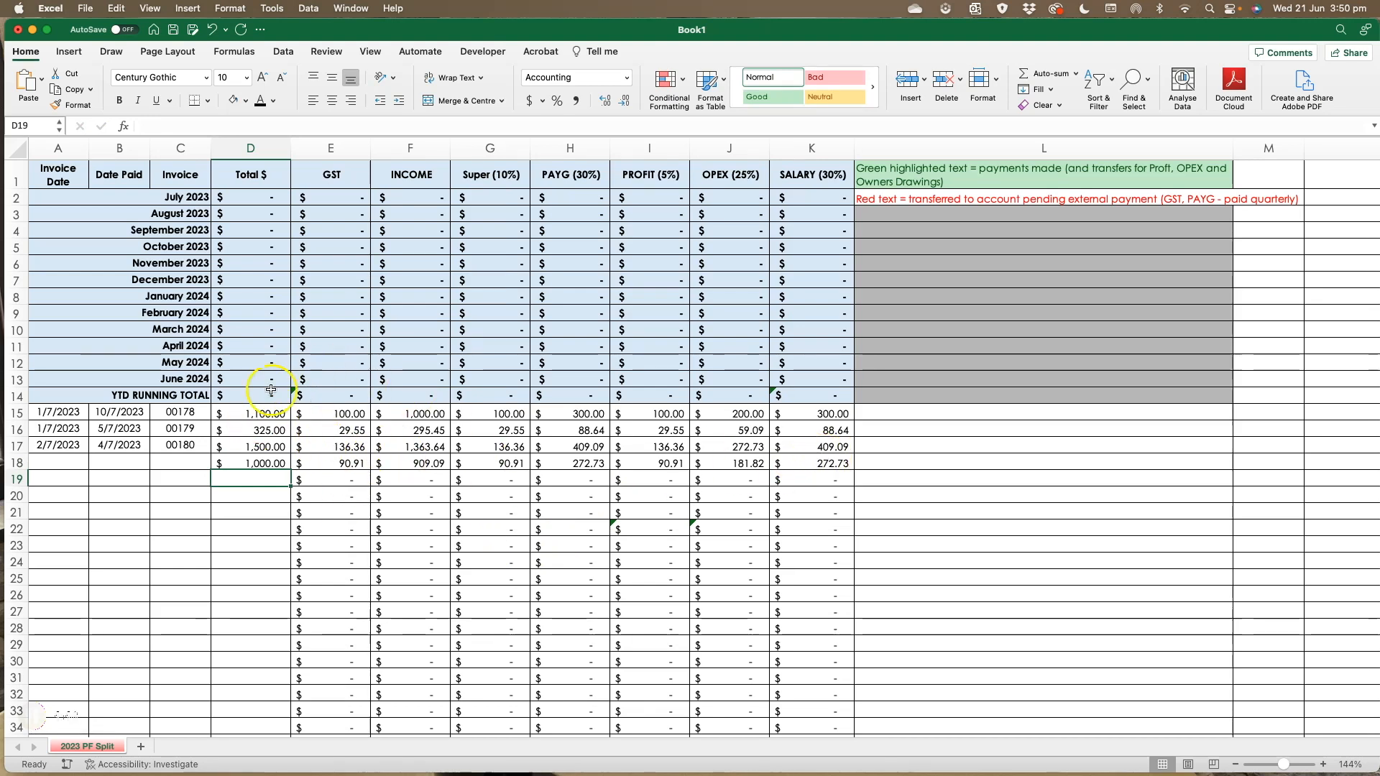
- Enter 1000 as the July 2023 total
click(253, 197)
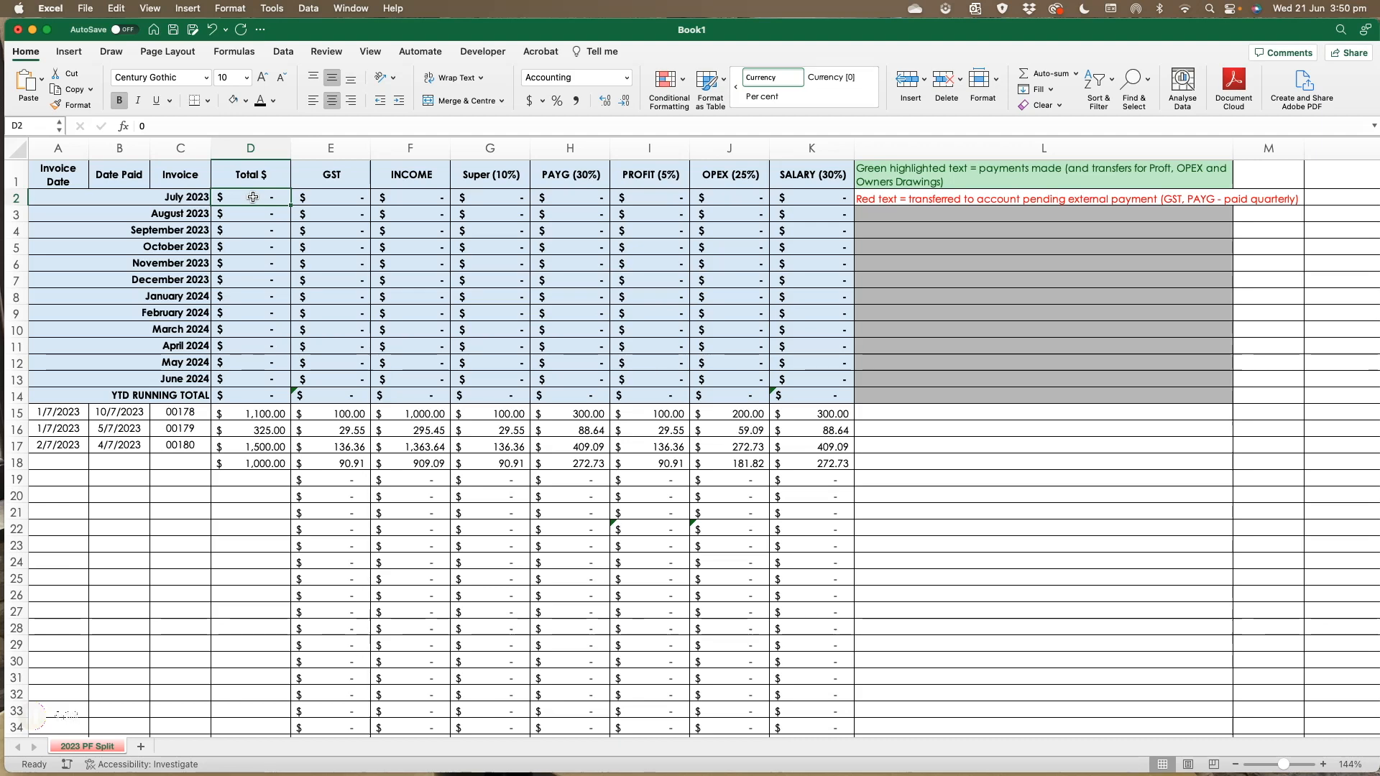
click(255, 200)
click(246, 197)
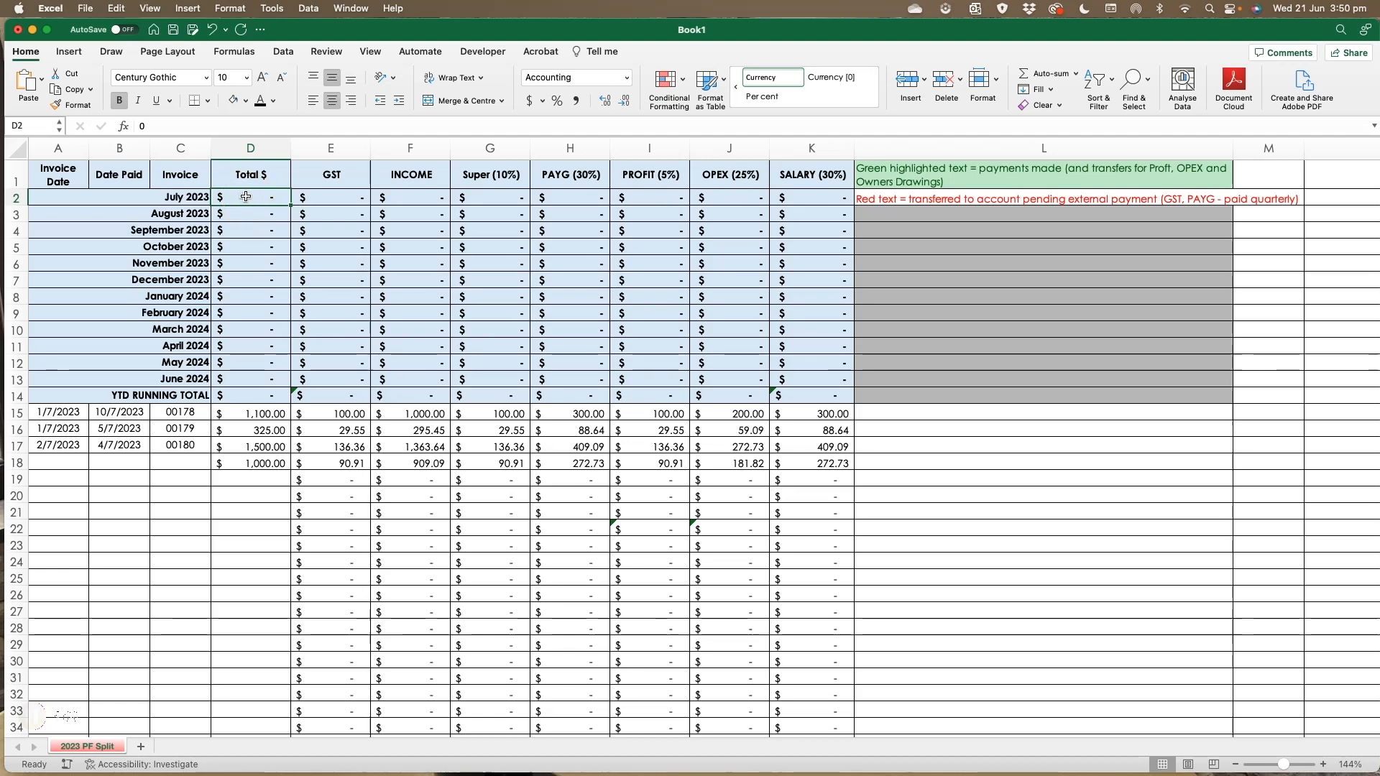
text(1000)
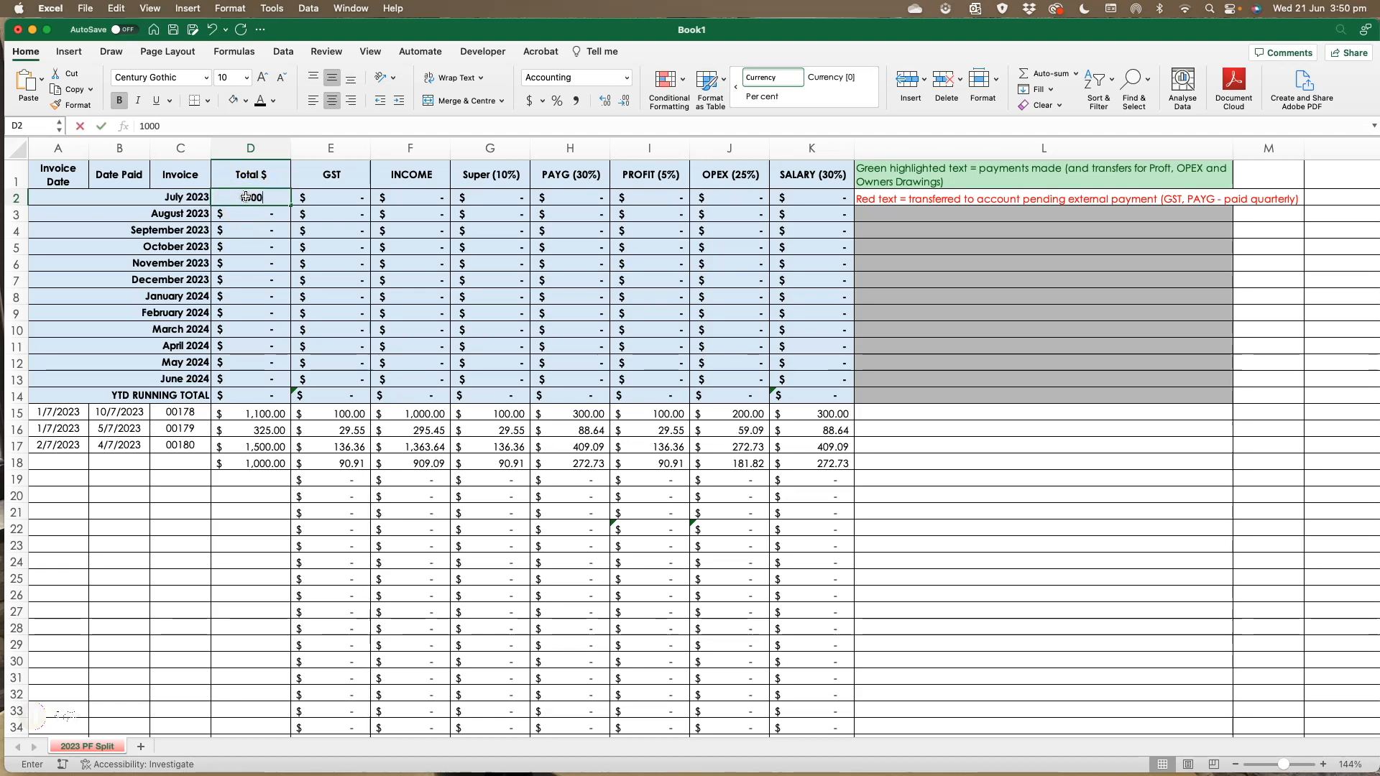
key(Return)
- Set the July 2023 total to 1100
click(246, 198)
text(1100)
key(Return)
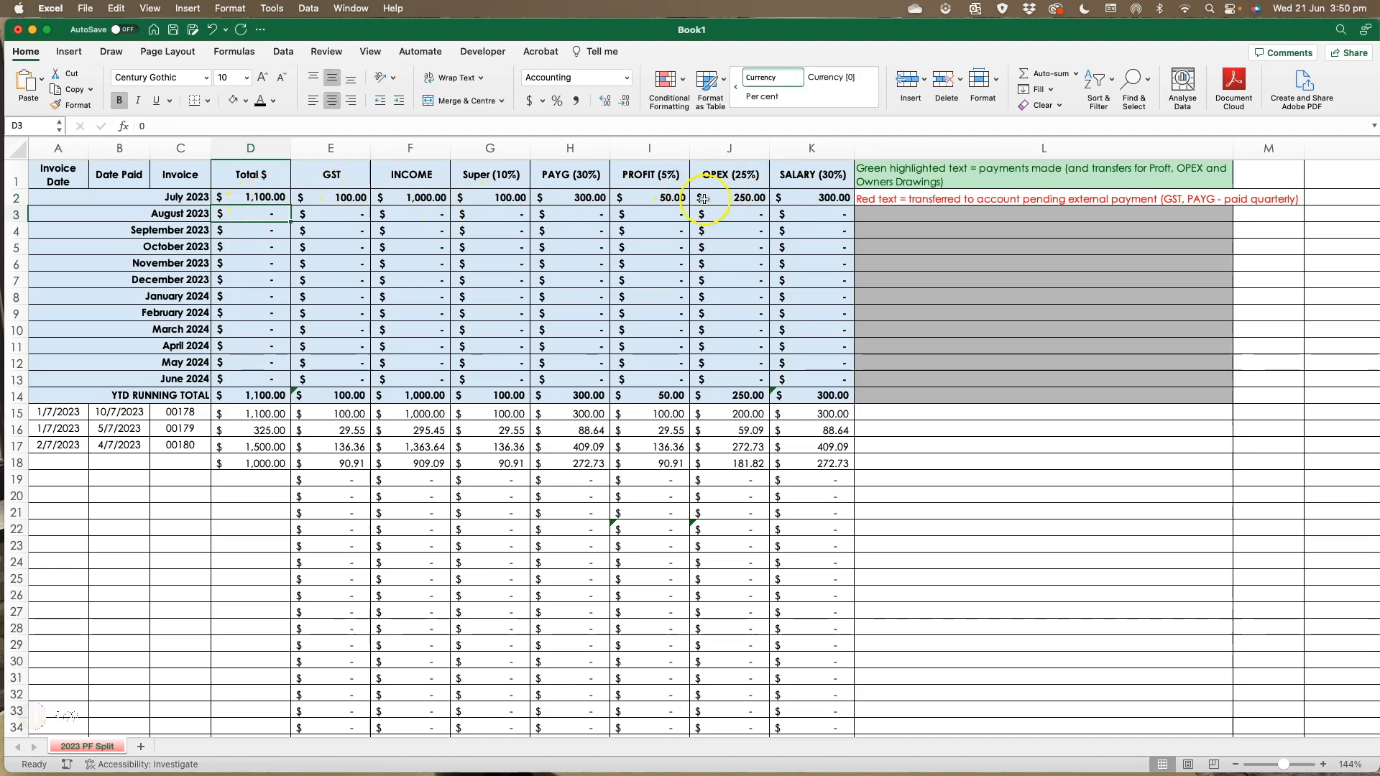
- Rebuild the July 2023 GST formula as the July total divided by 11
click(348, 198)
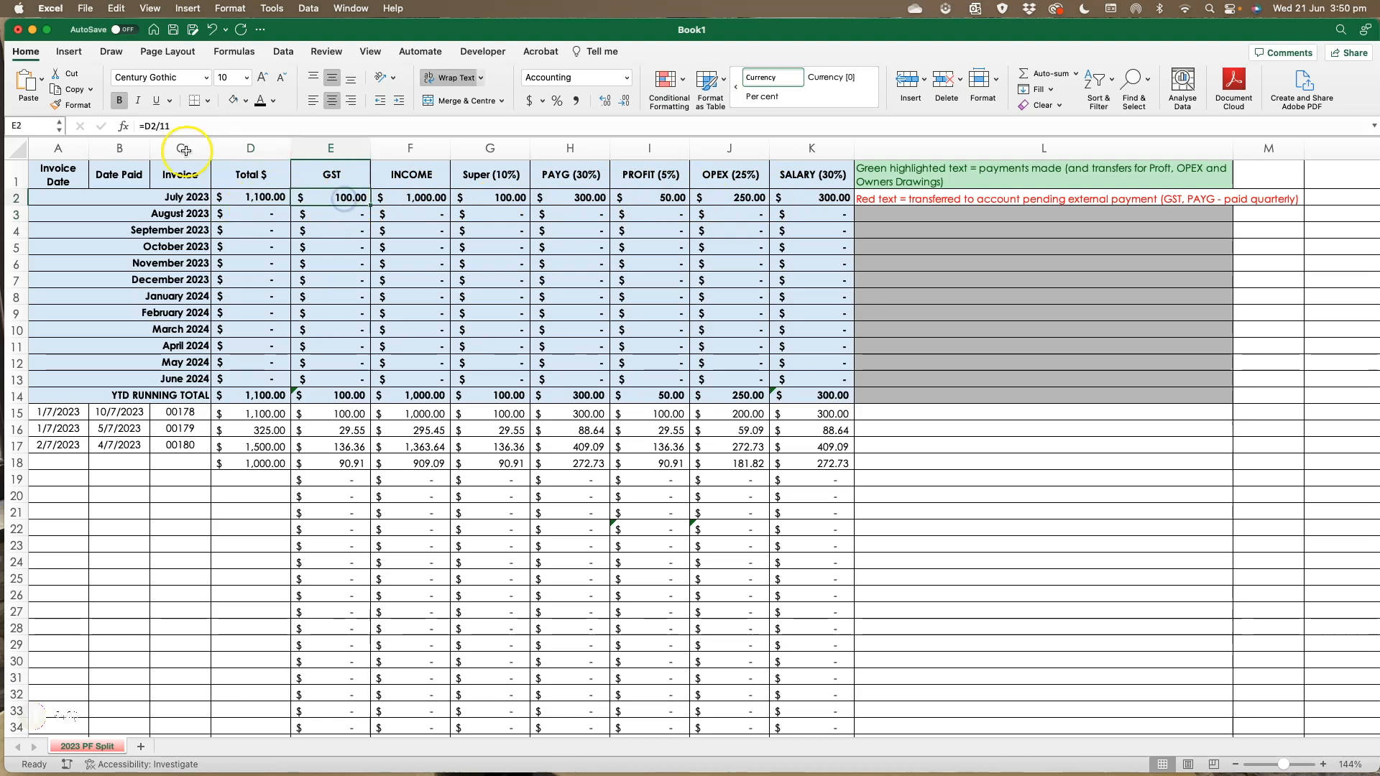
triple_click(153, 126)
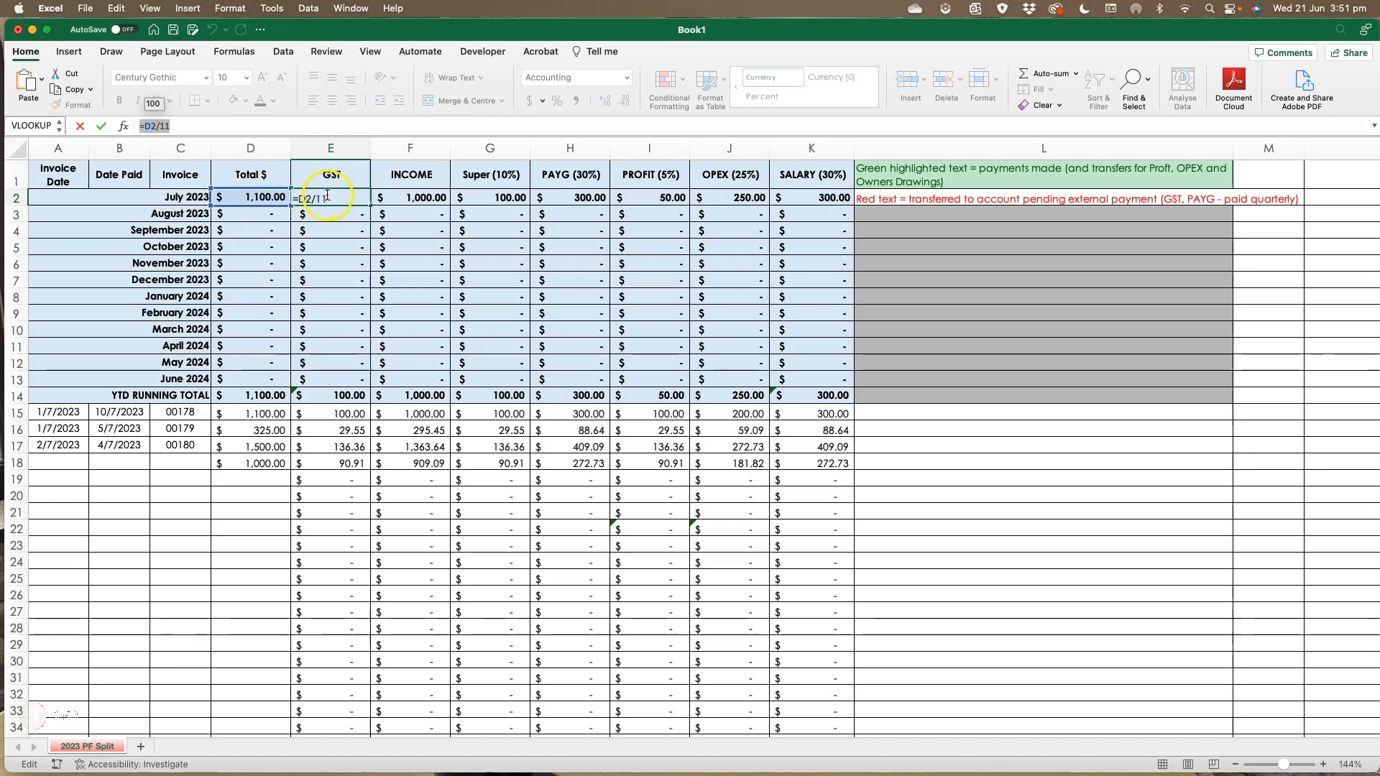
click(246, 195)
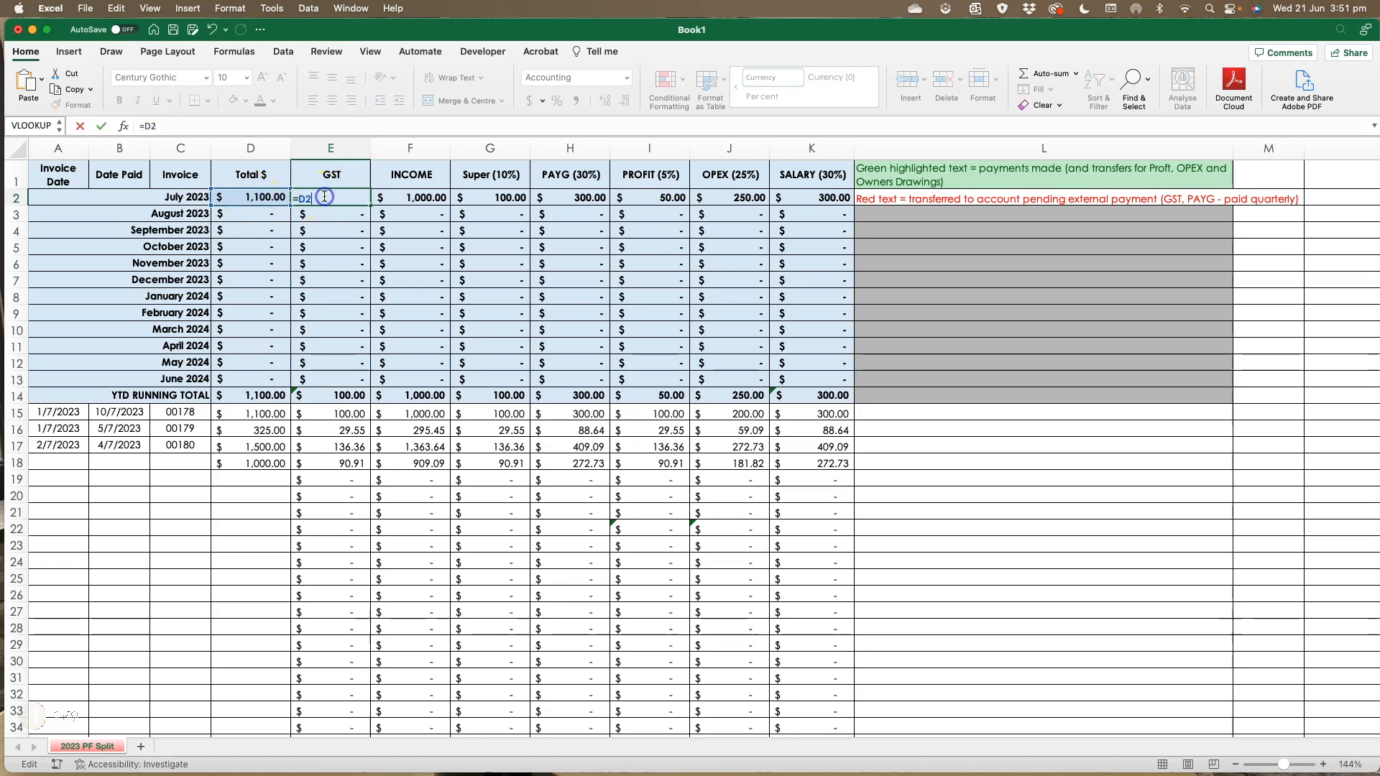
text(/11)
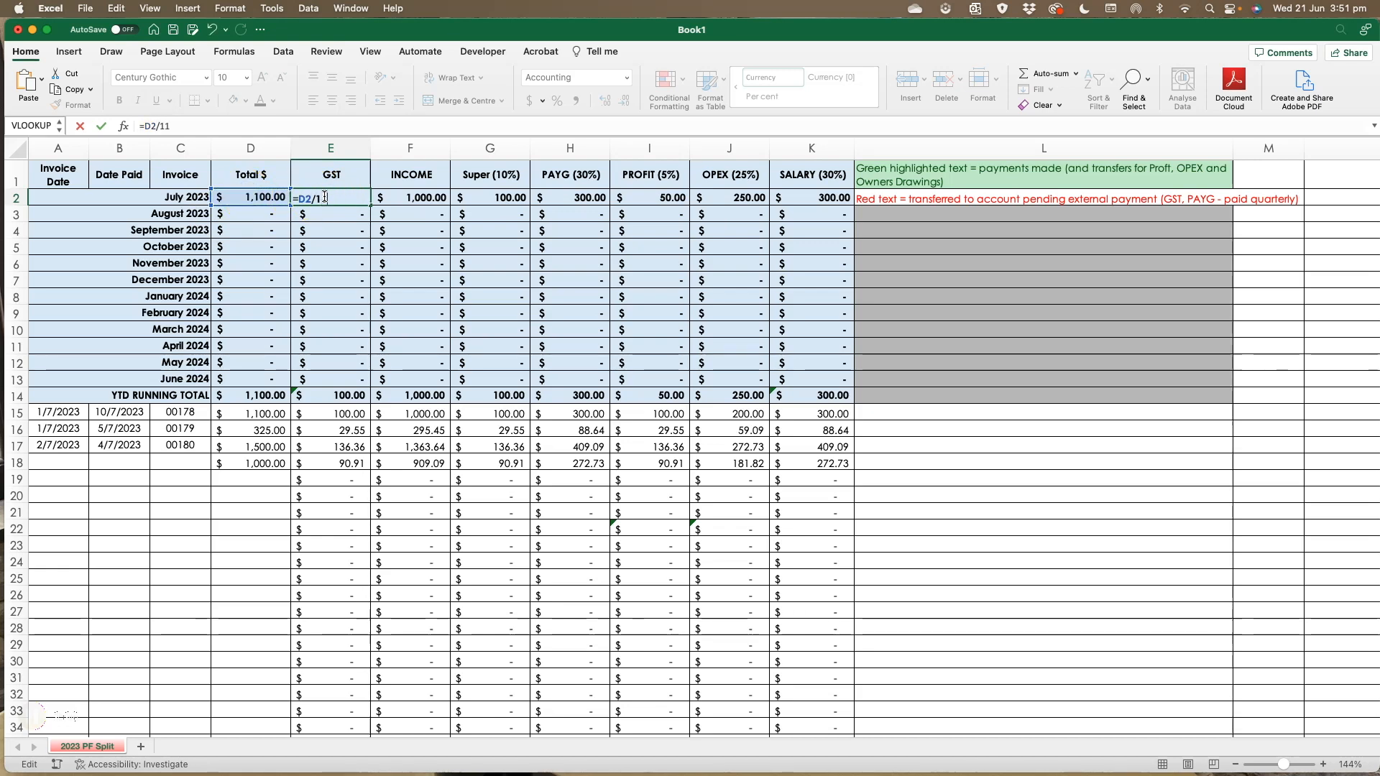
key(Return)
- Review how the July 2023 income formula subtracts GST from the total
click(332, 200)
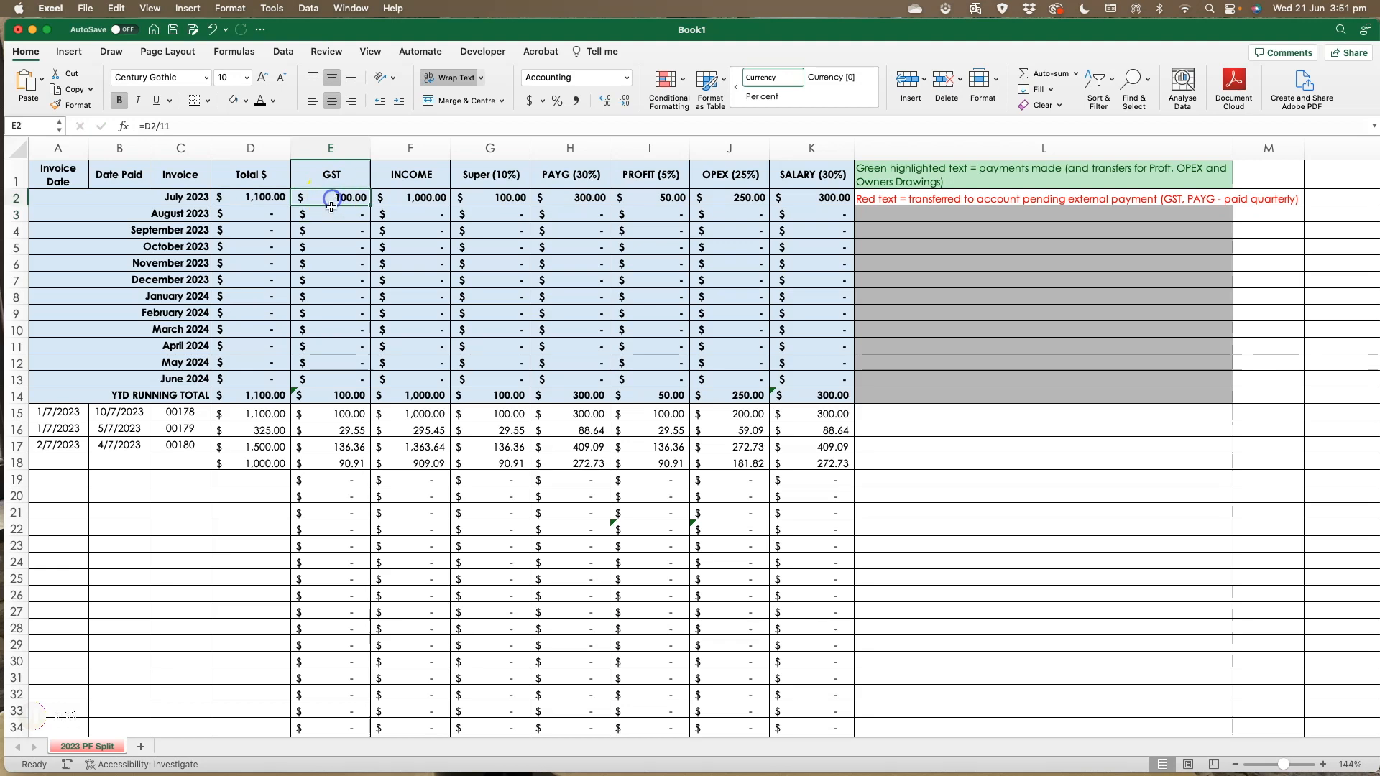
click(234, 197)
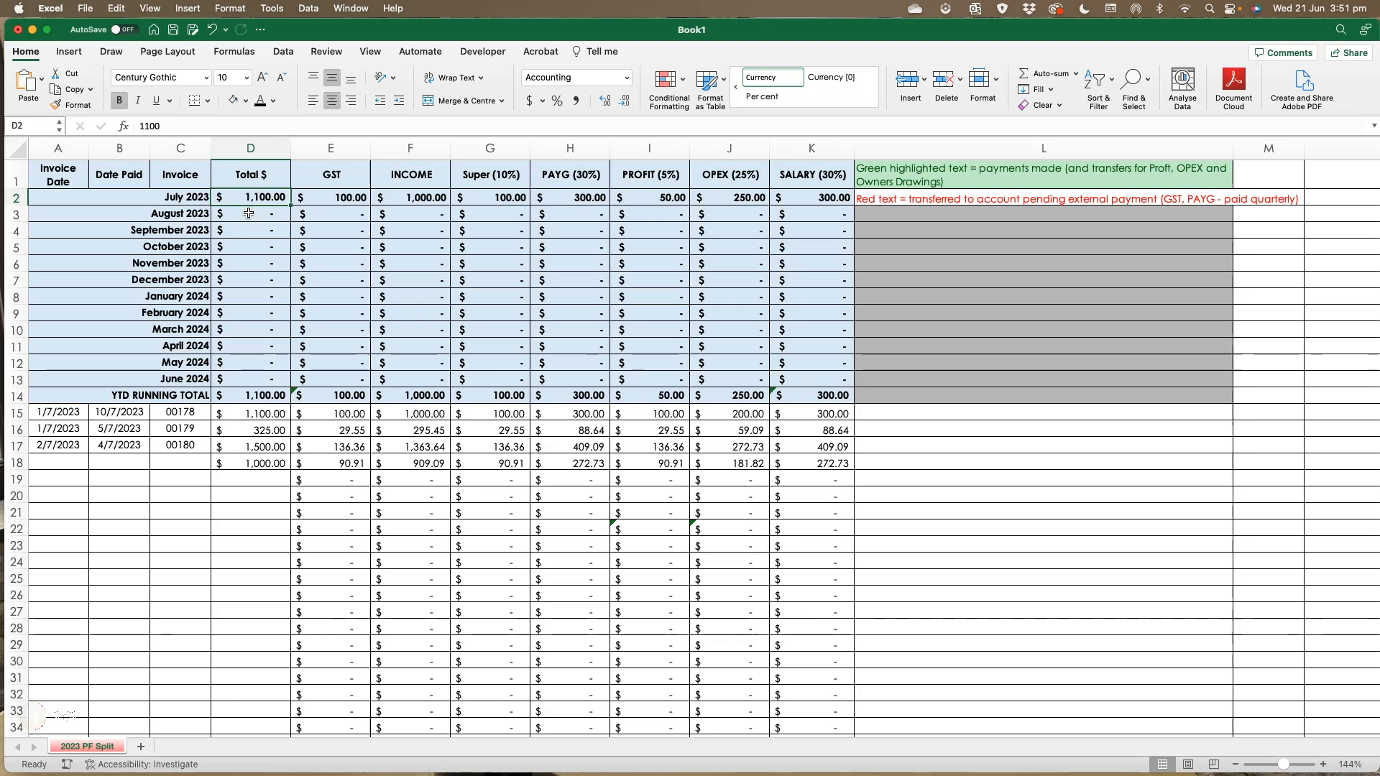
click(406, 198)
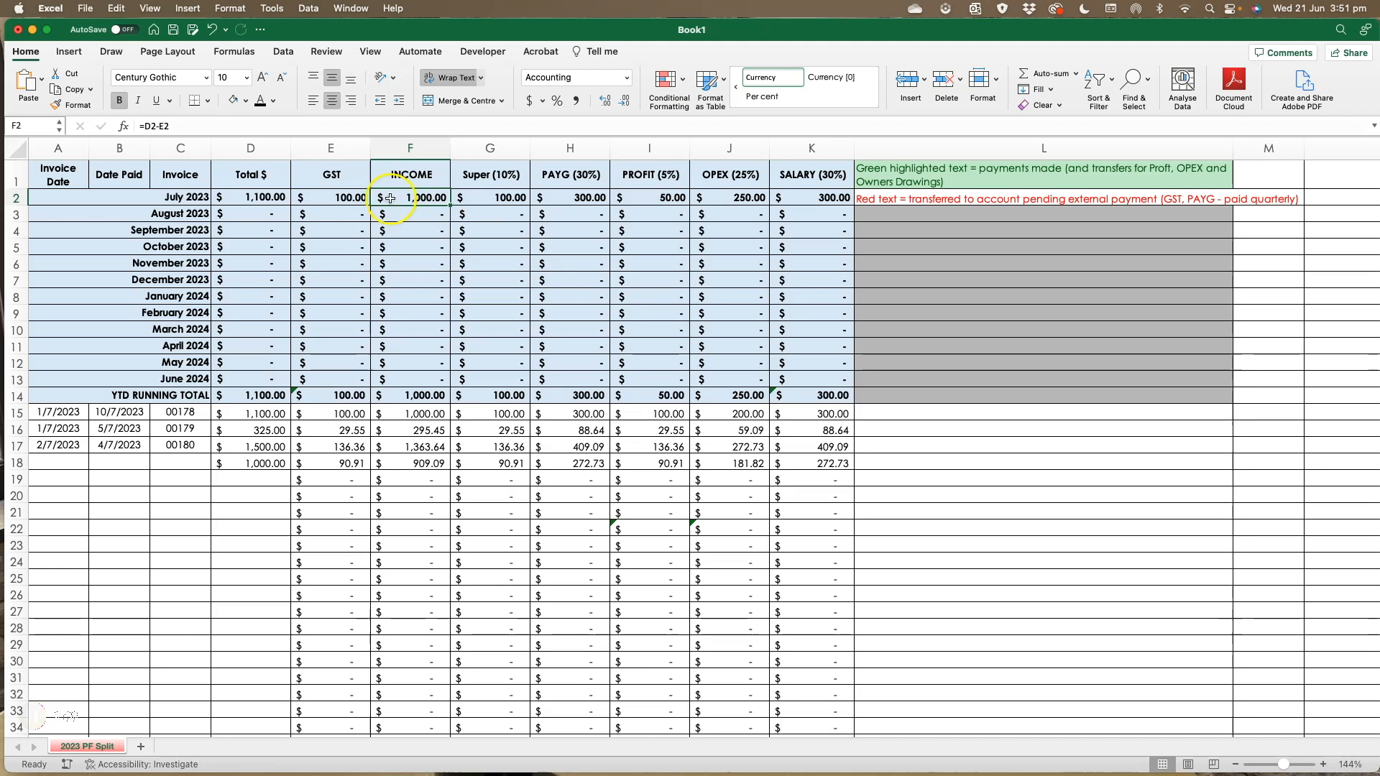
drag(145, 127, 204, 127)
click(250, 197)
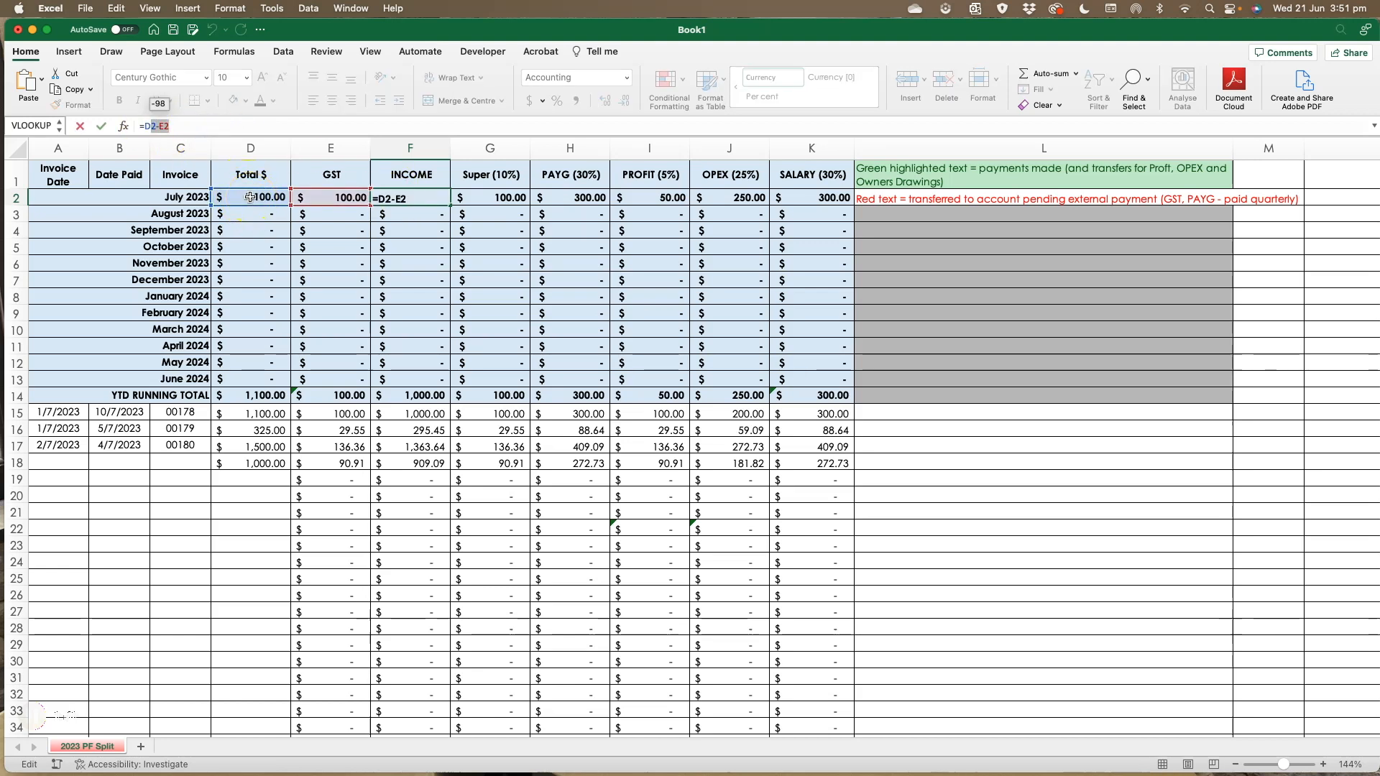
click(332, 197)
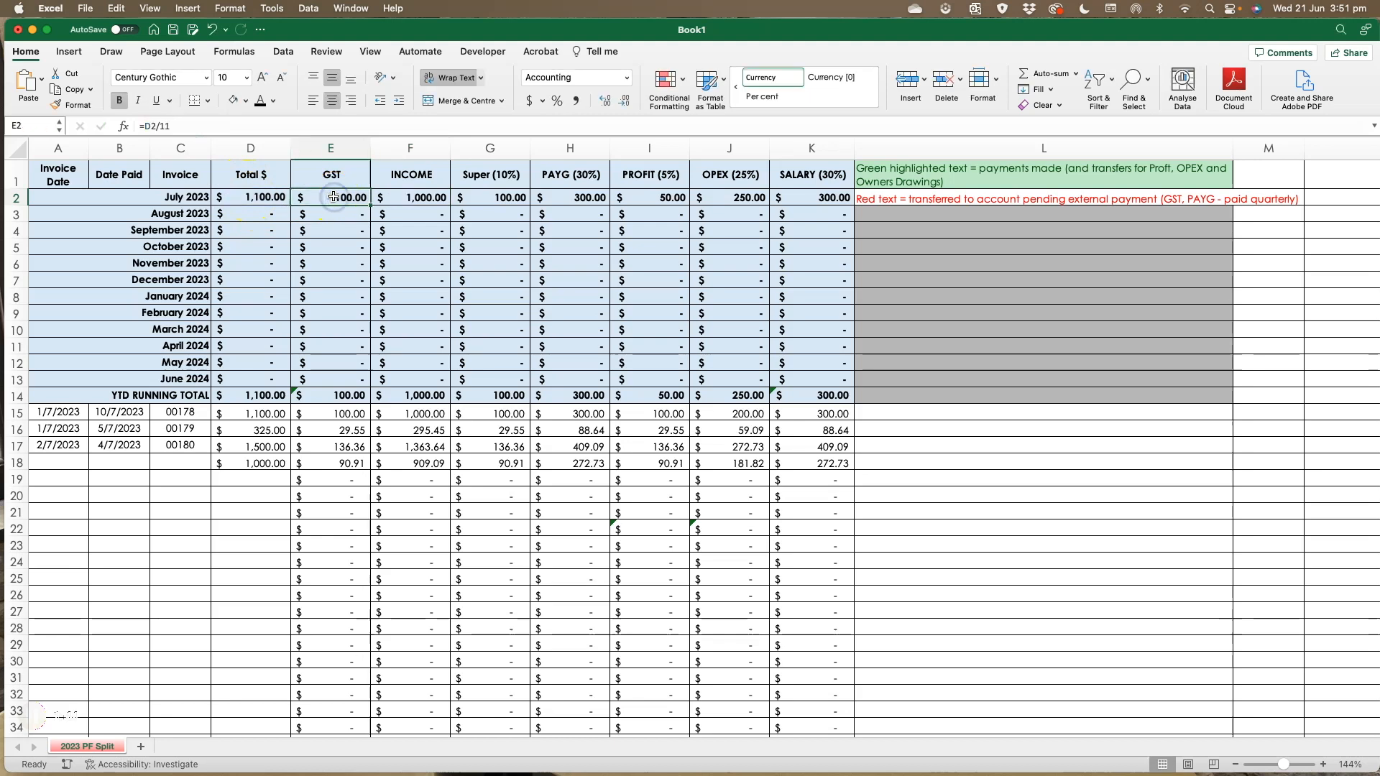
- Compare the July 2023 GST, income and Super formulas against each other
click(394, 196)
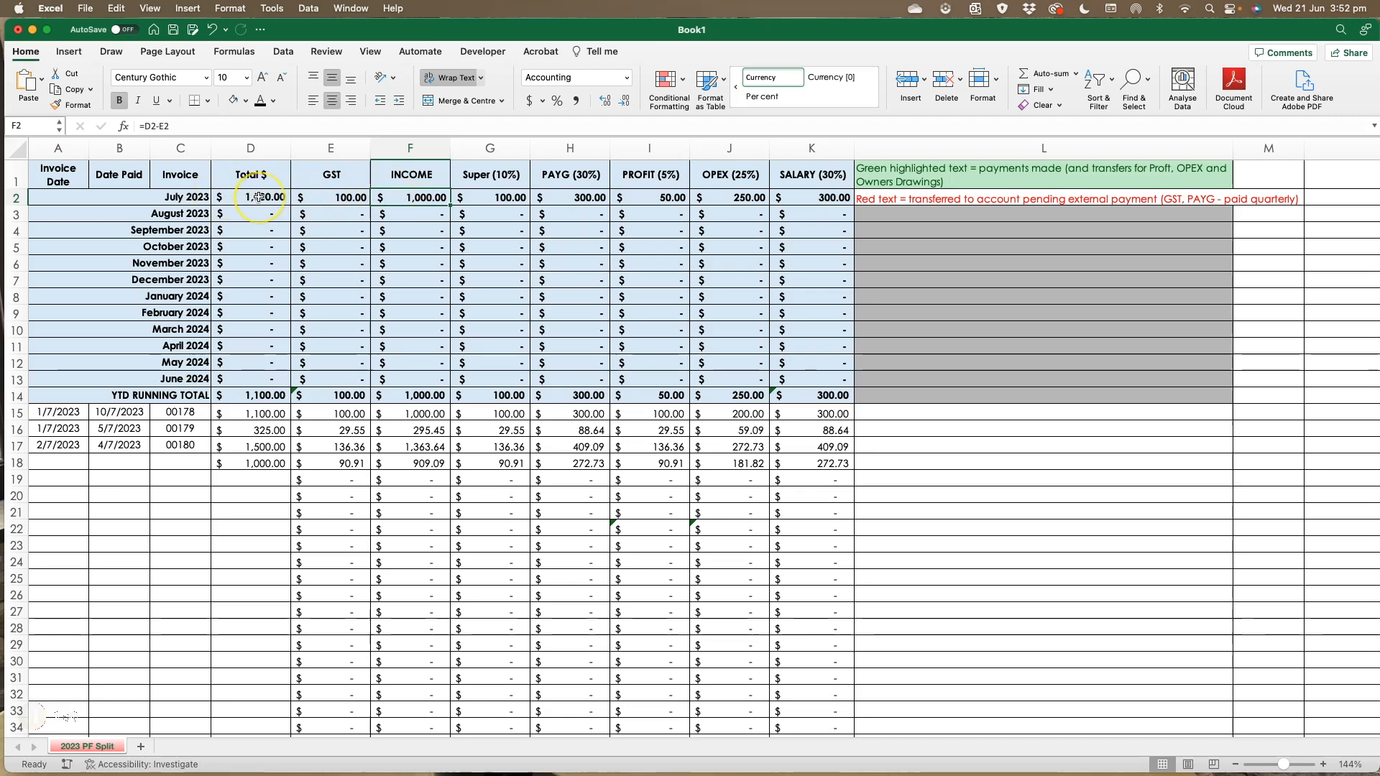
click(343, 196)
click(424, 199)
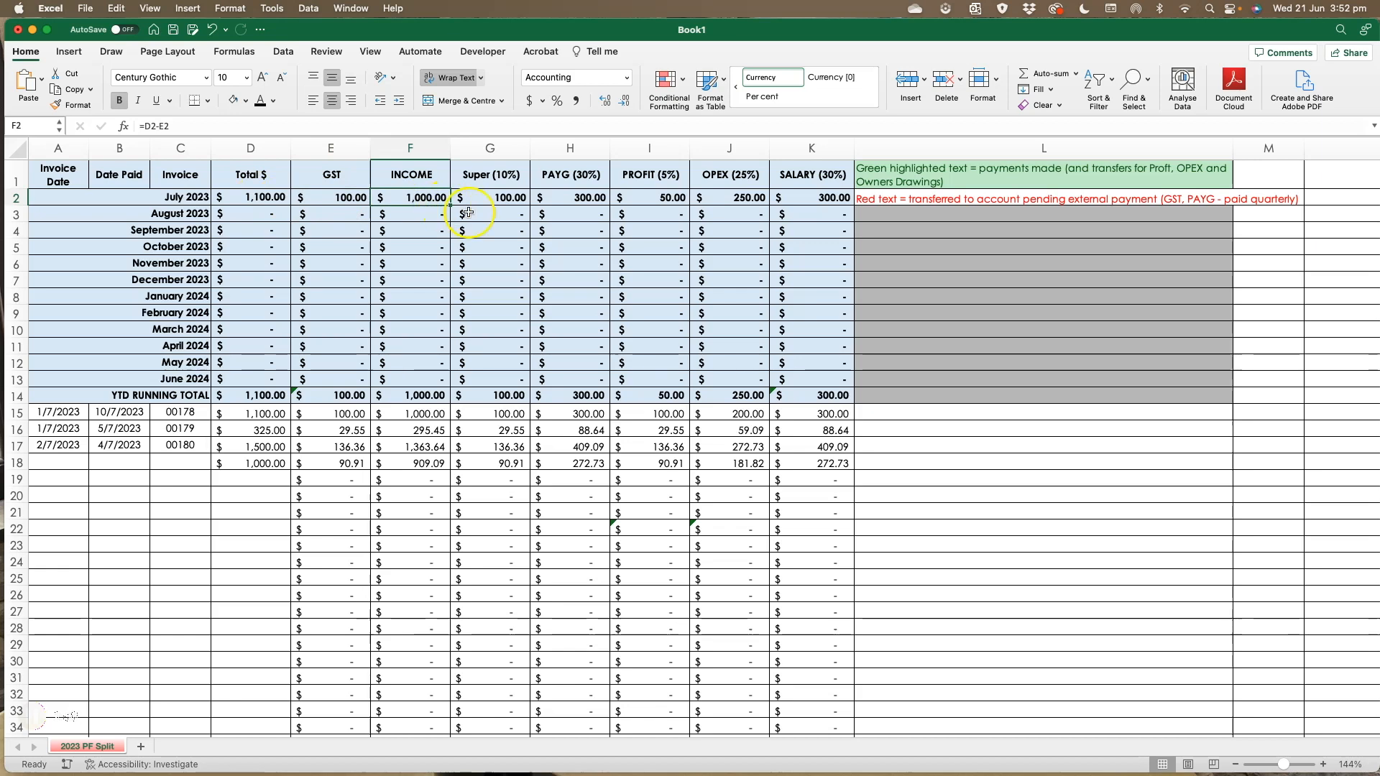
click(517, 213)
click(502, 199)
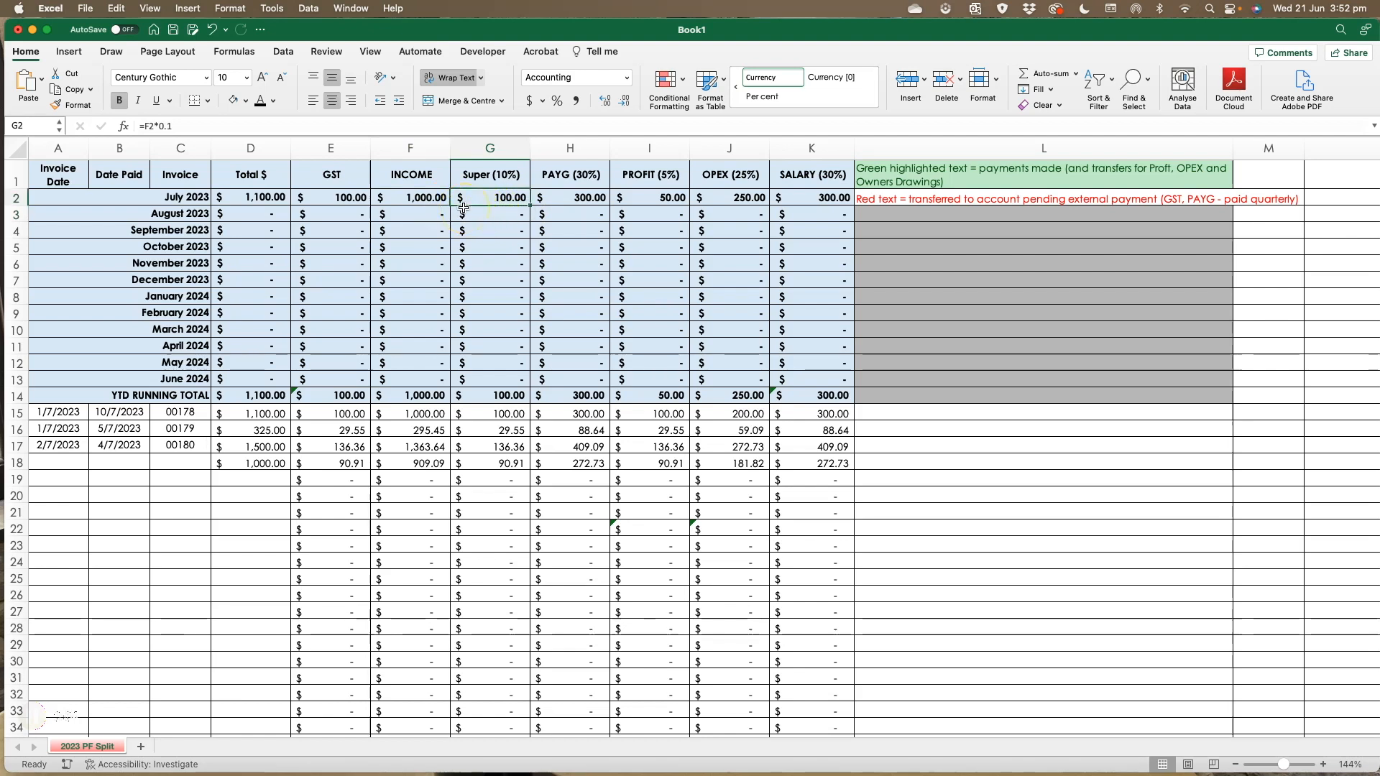
click(428, 200)
click(511, 200)
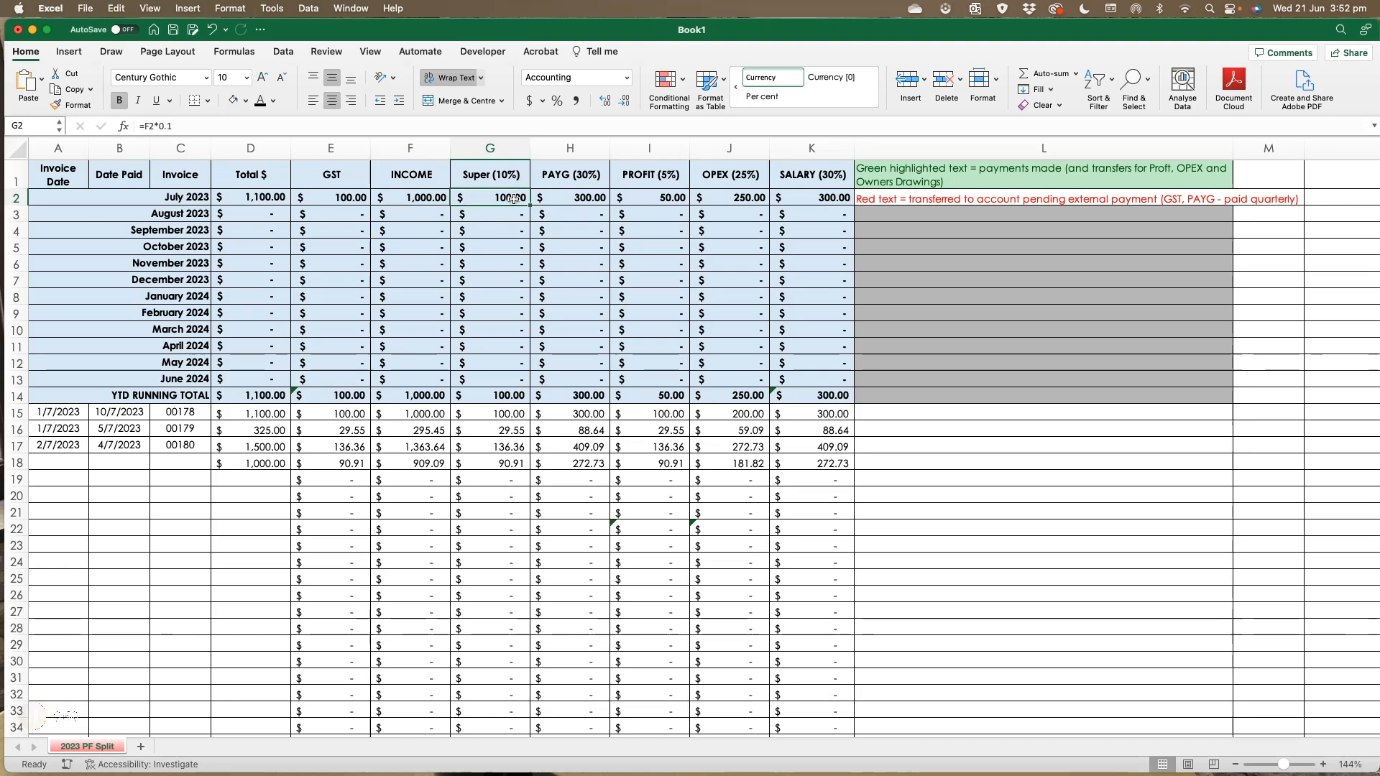
click(406, 199)
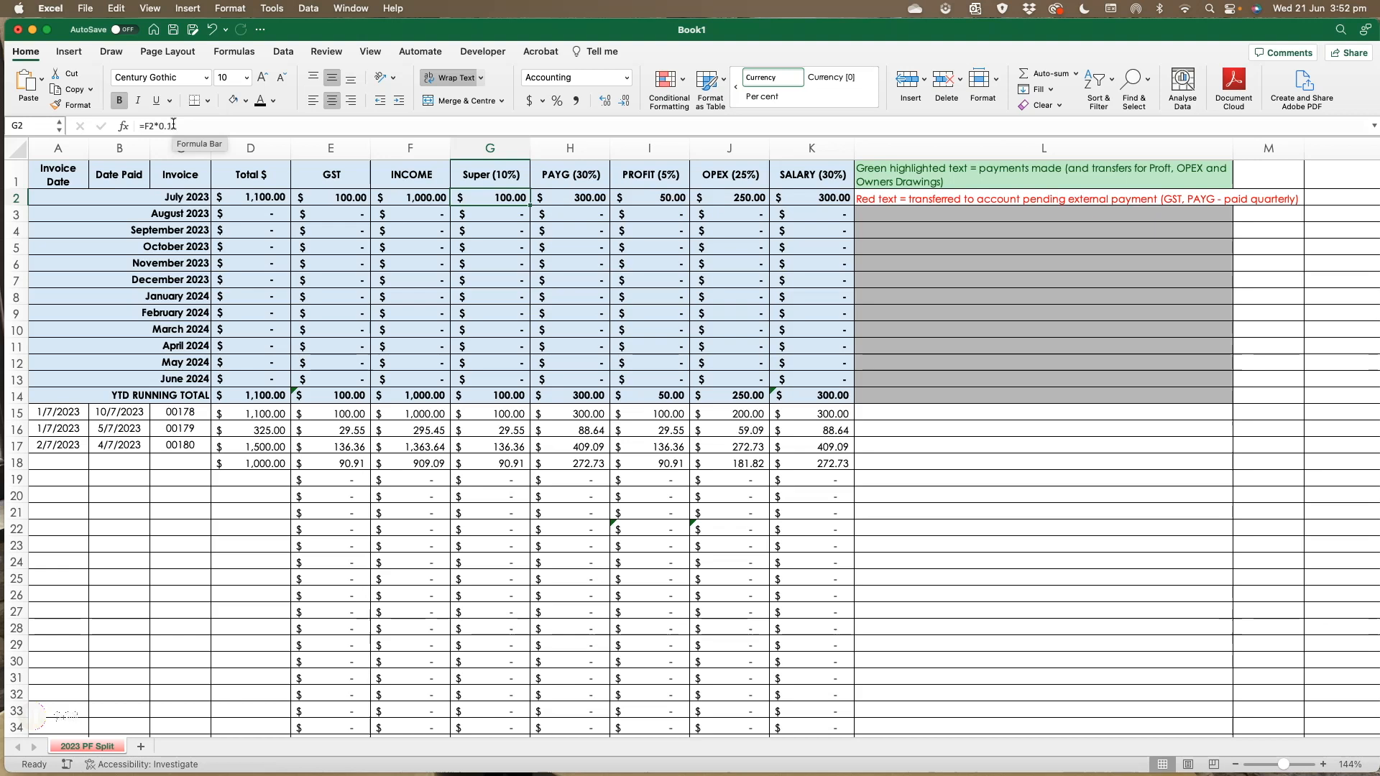
- Review the PAYG, Profit, OPEX and Salary formulas, then select the July 2023 Super through Salary cells to check their sum
click(581, 197)
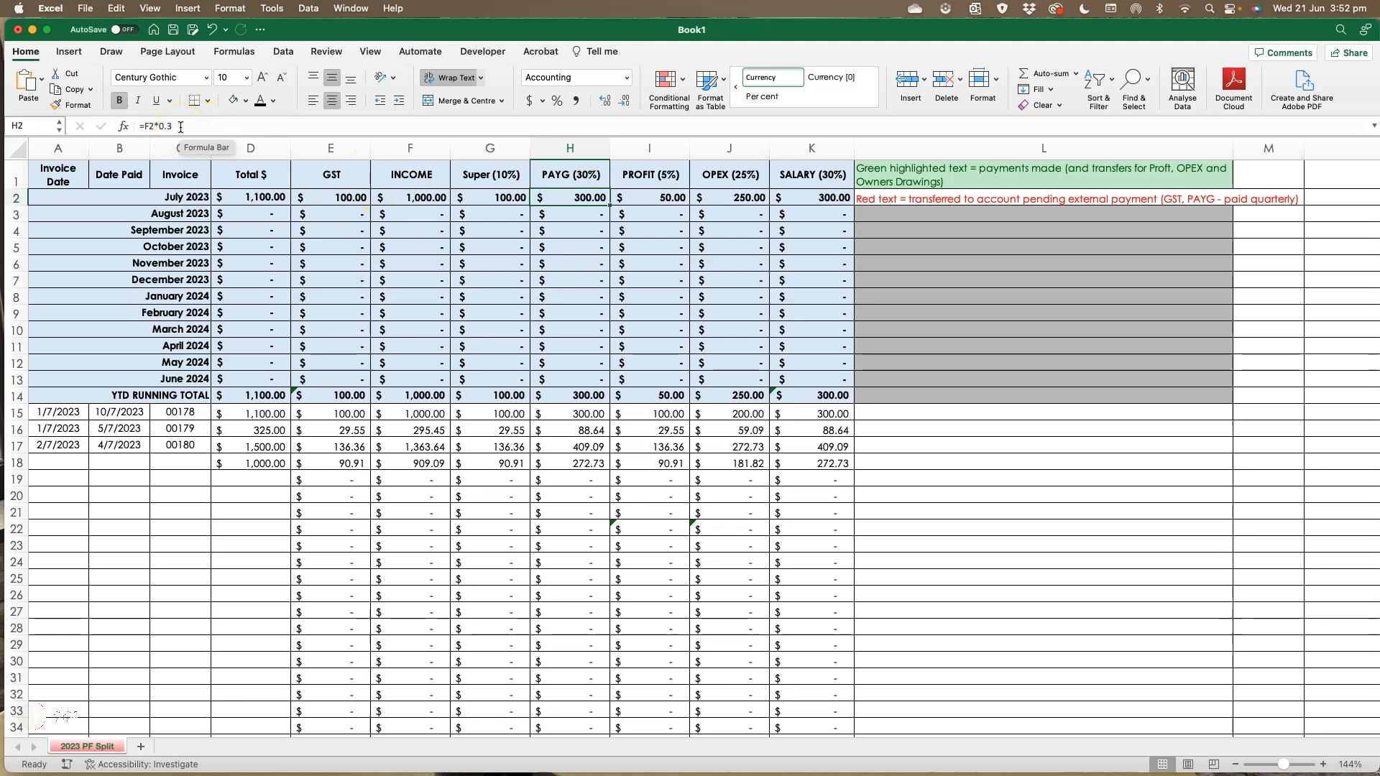
click(654, 198)
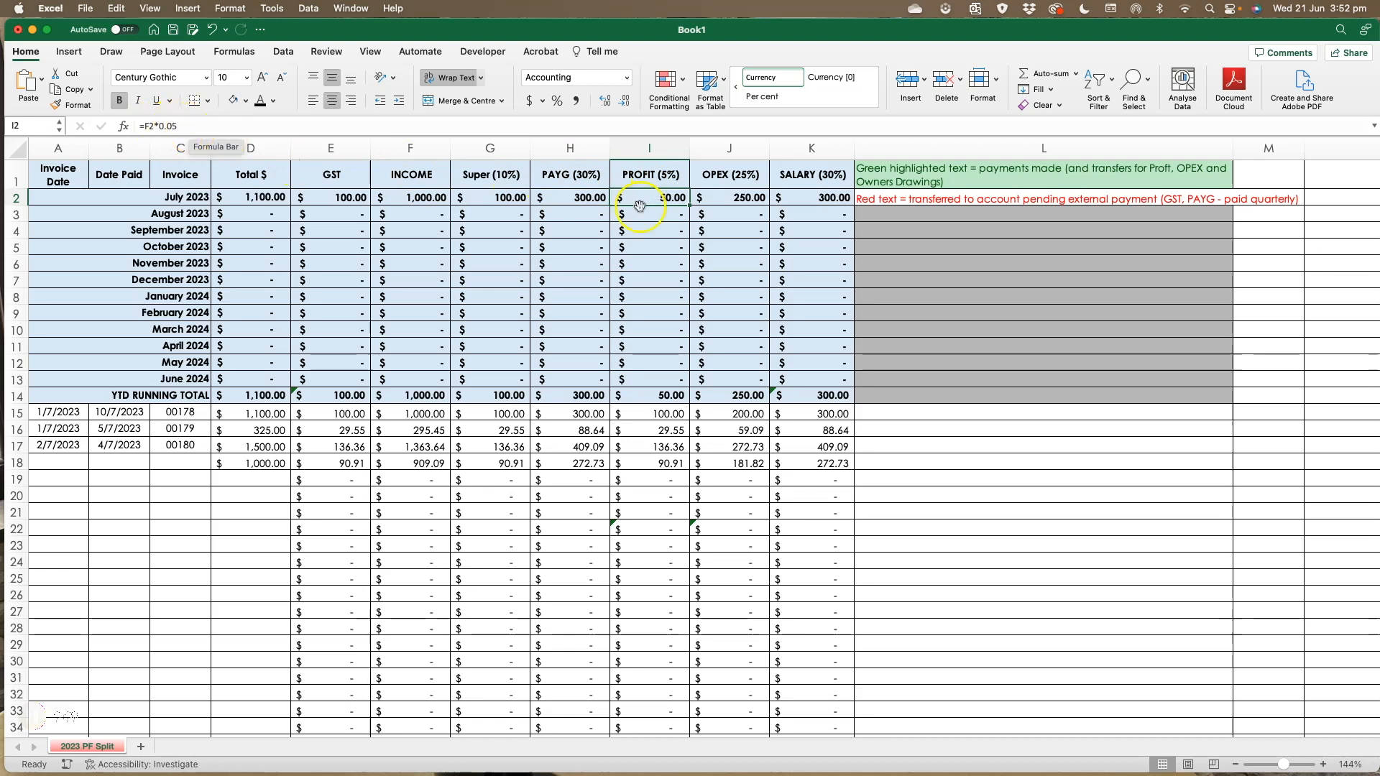
click(738, 197)
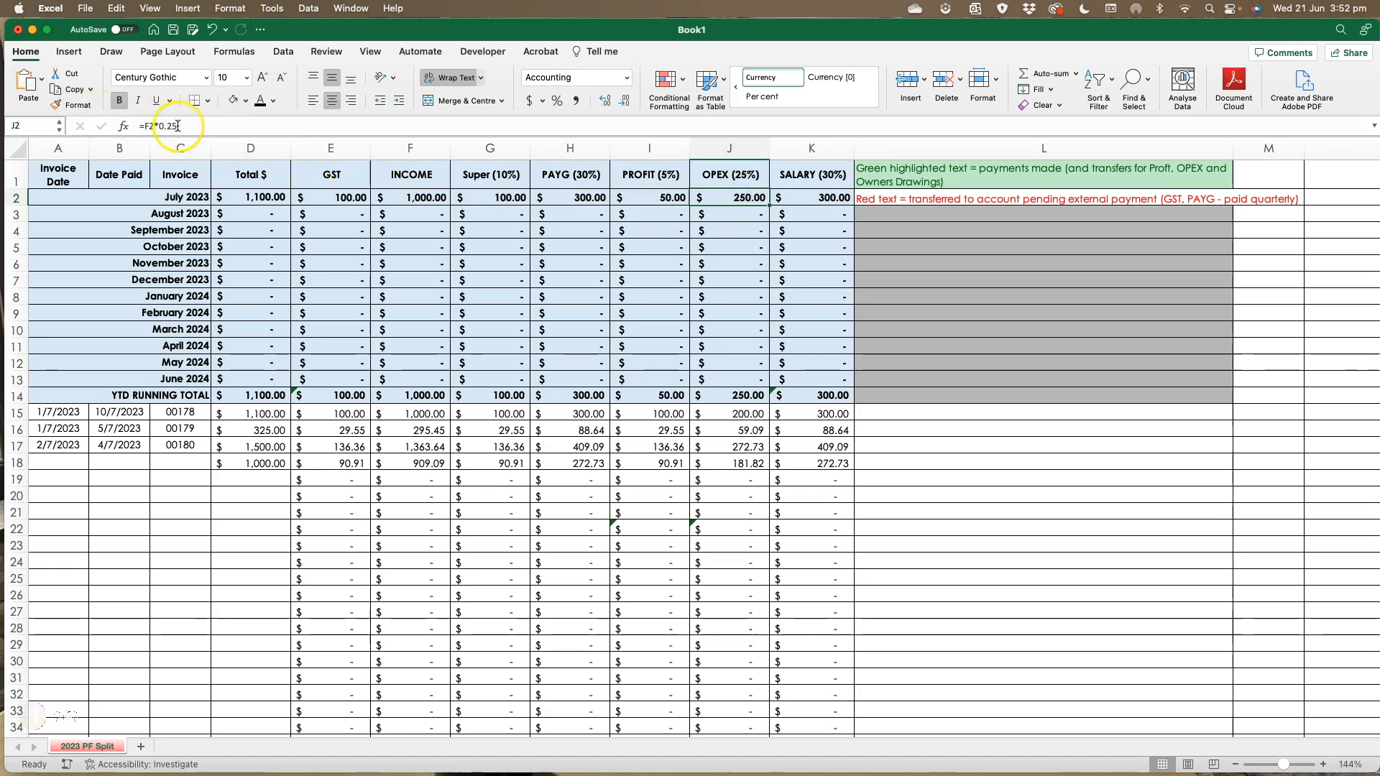
click(819, 196)
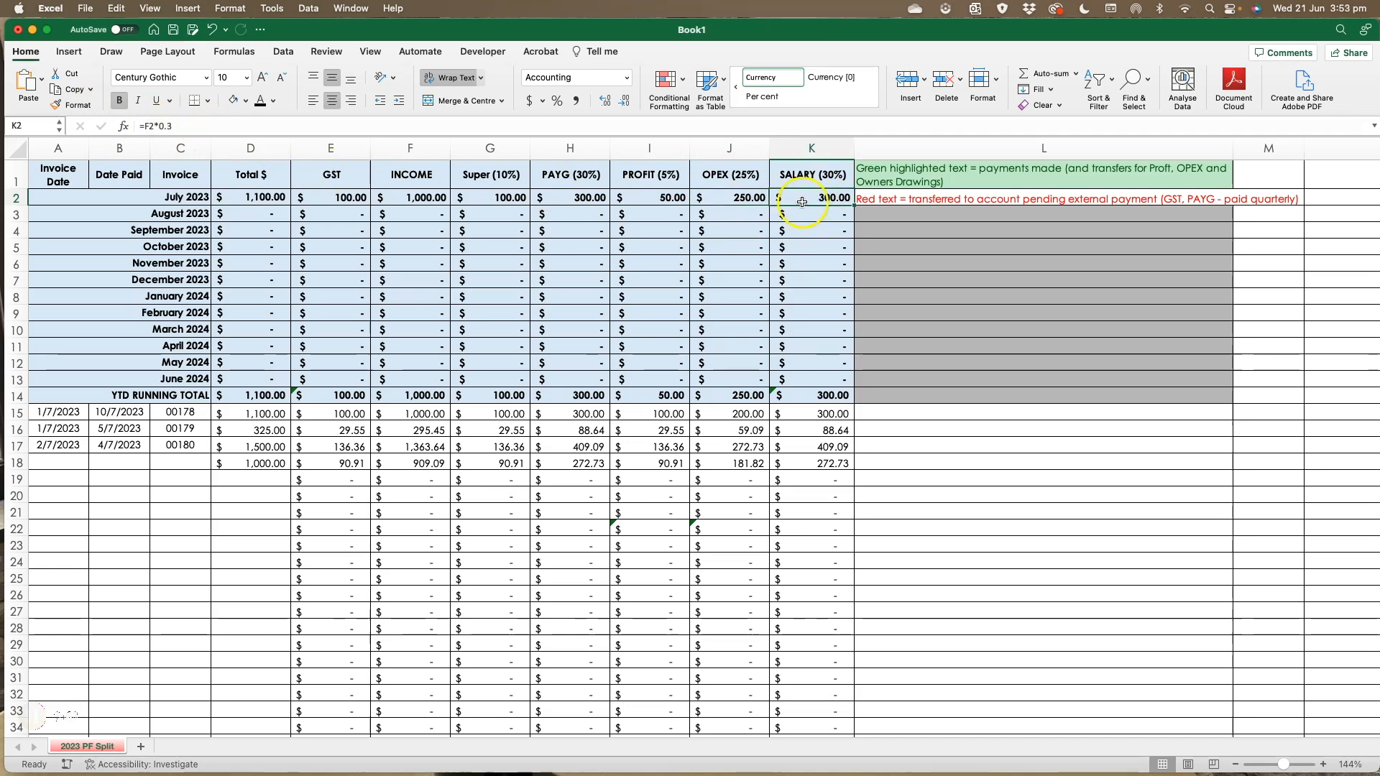
drag(483, 197, 787, 200)
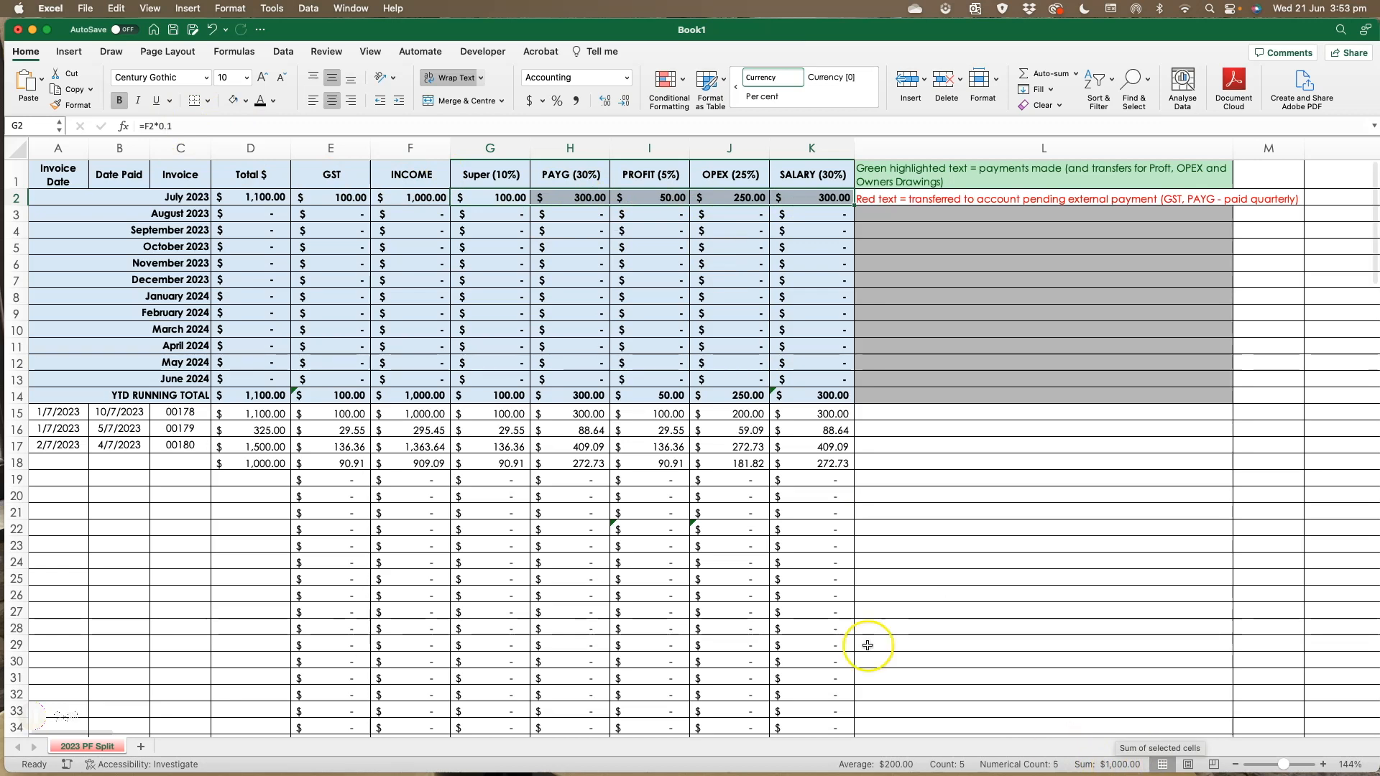
- Review the allocation column headers and the monthly GST and Super formulas across the August to June rows
scroll(503, 180, down, 1)
click(503, 175)
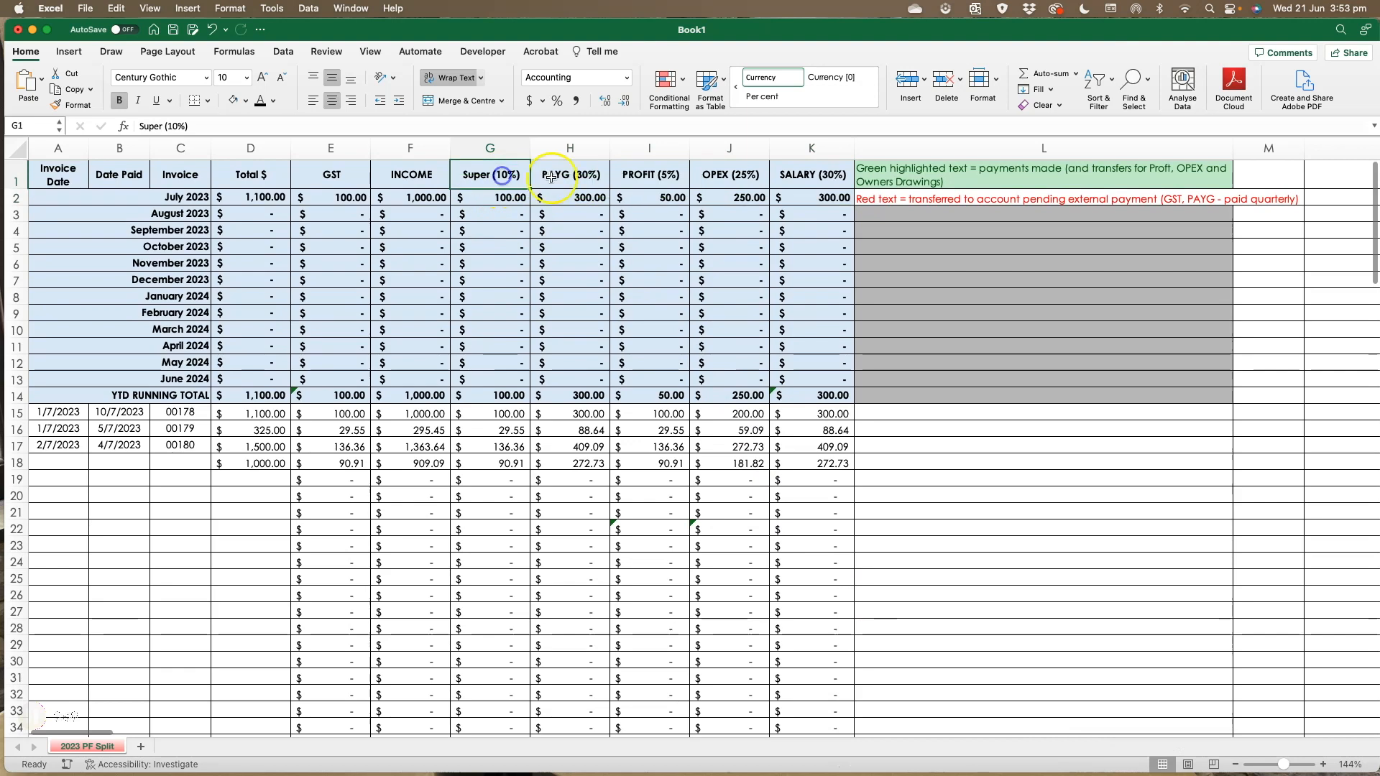
click(564, 174)
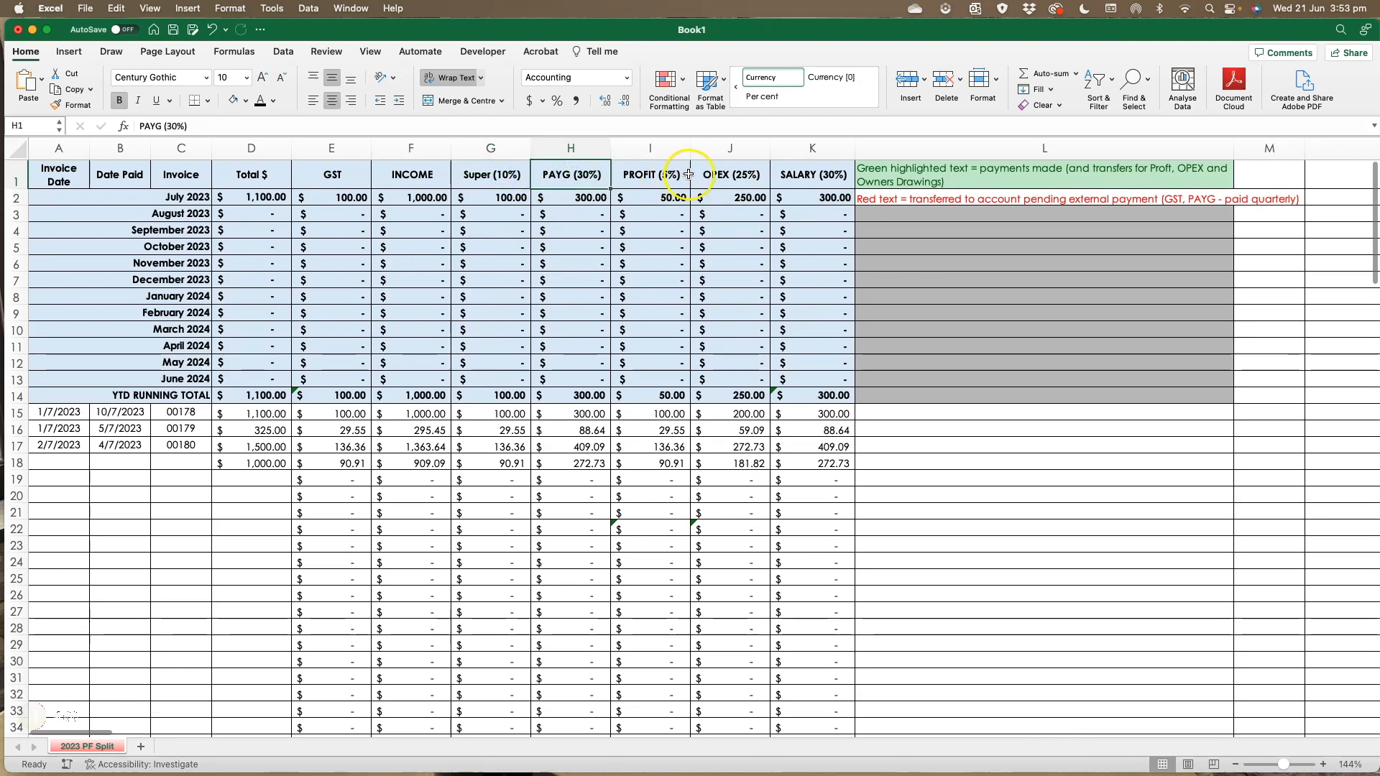
click(824, 175)
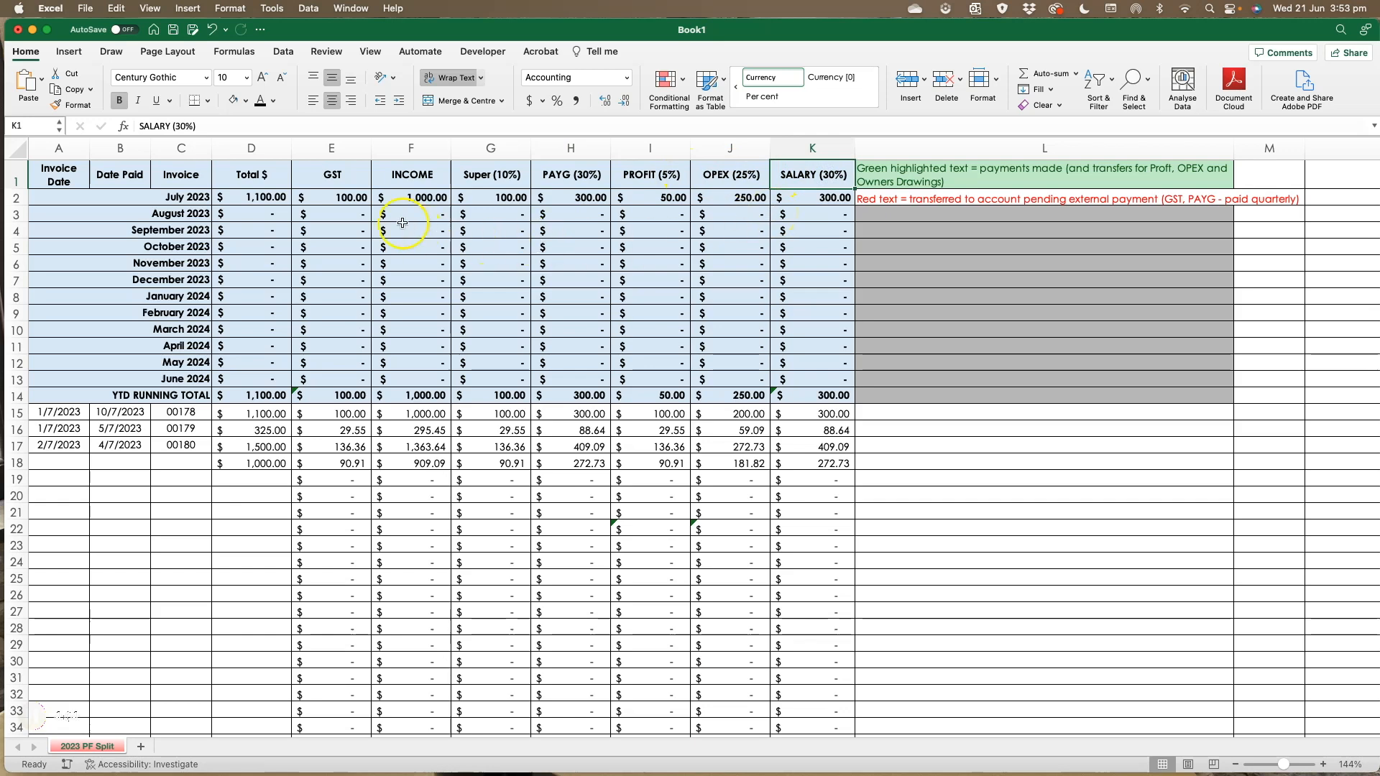
click(361, 213)
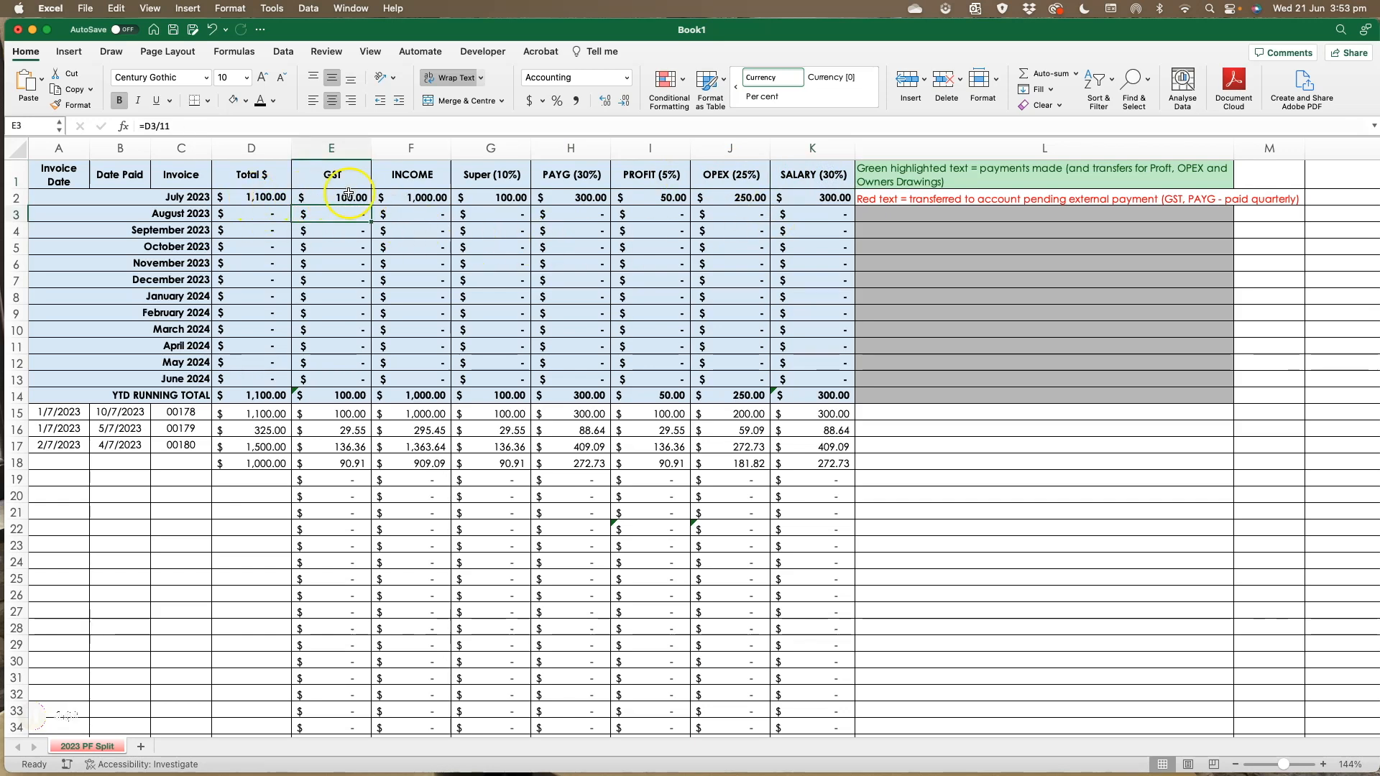
drag(334, 195, 851, 389)
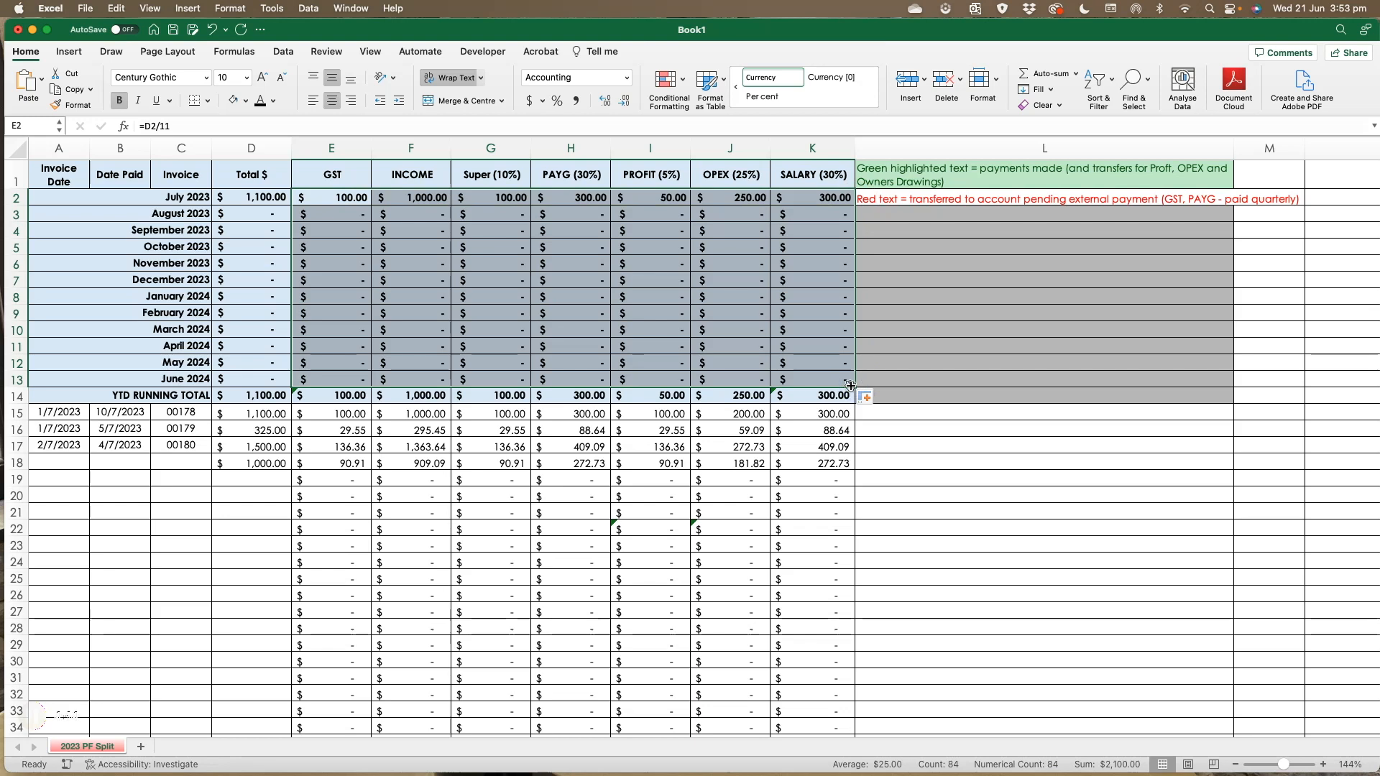
click(502, 245)
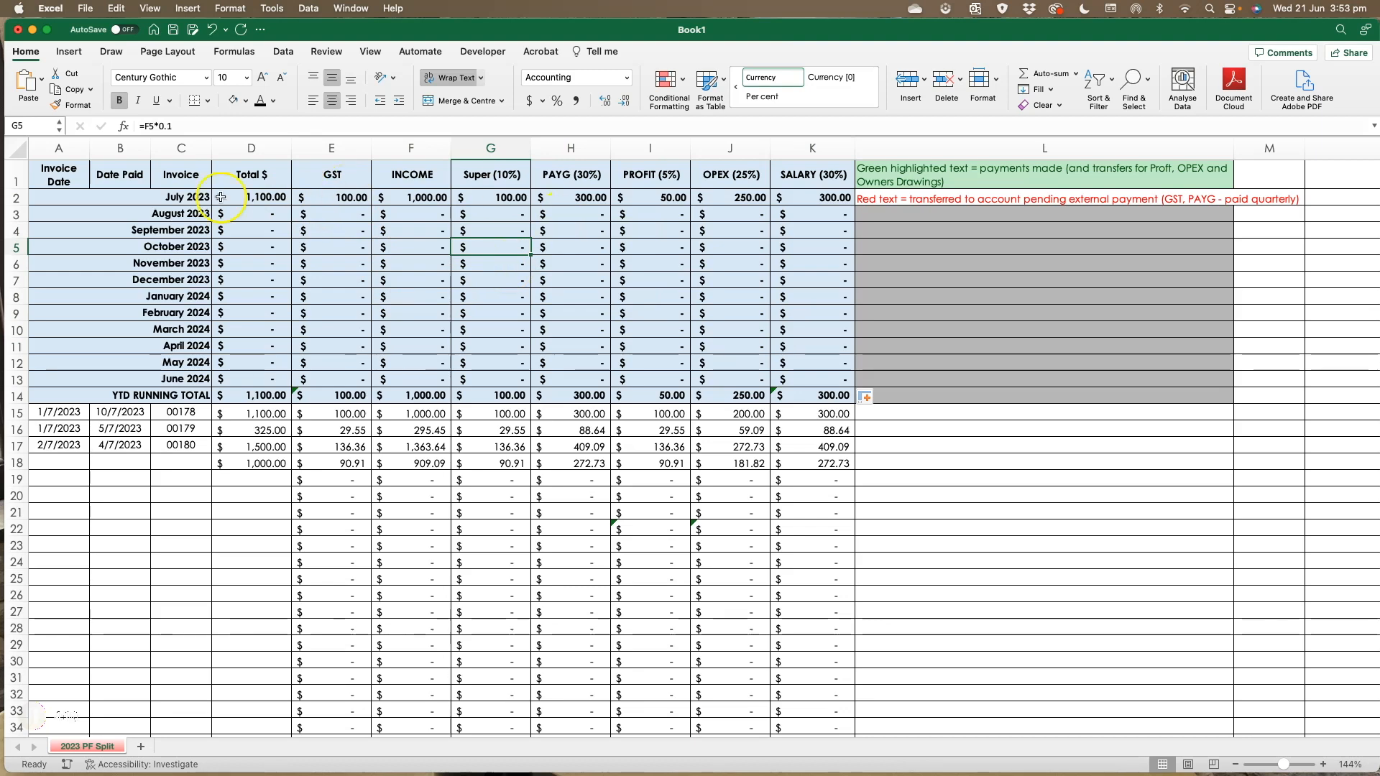
- Enter 1000 as the September 2023 total and check the September income formula
click(248, 236)
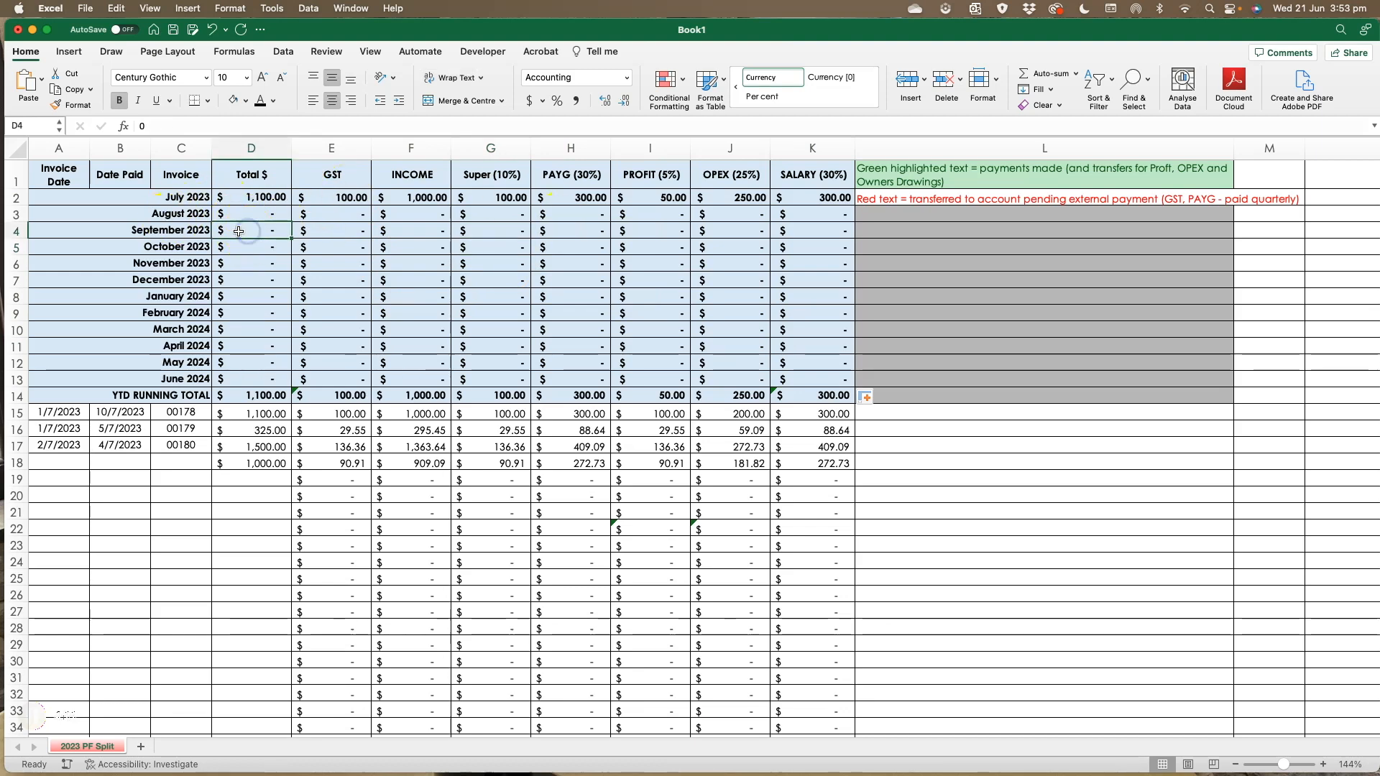
text(1000)
key(Return)
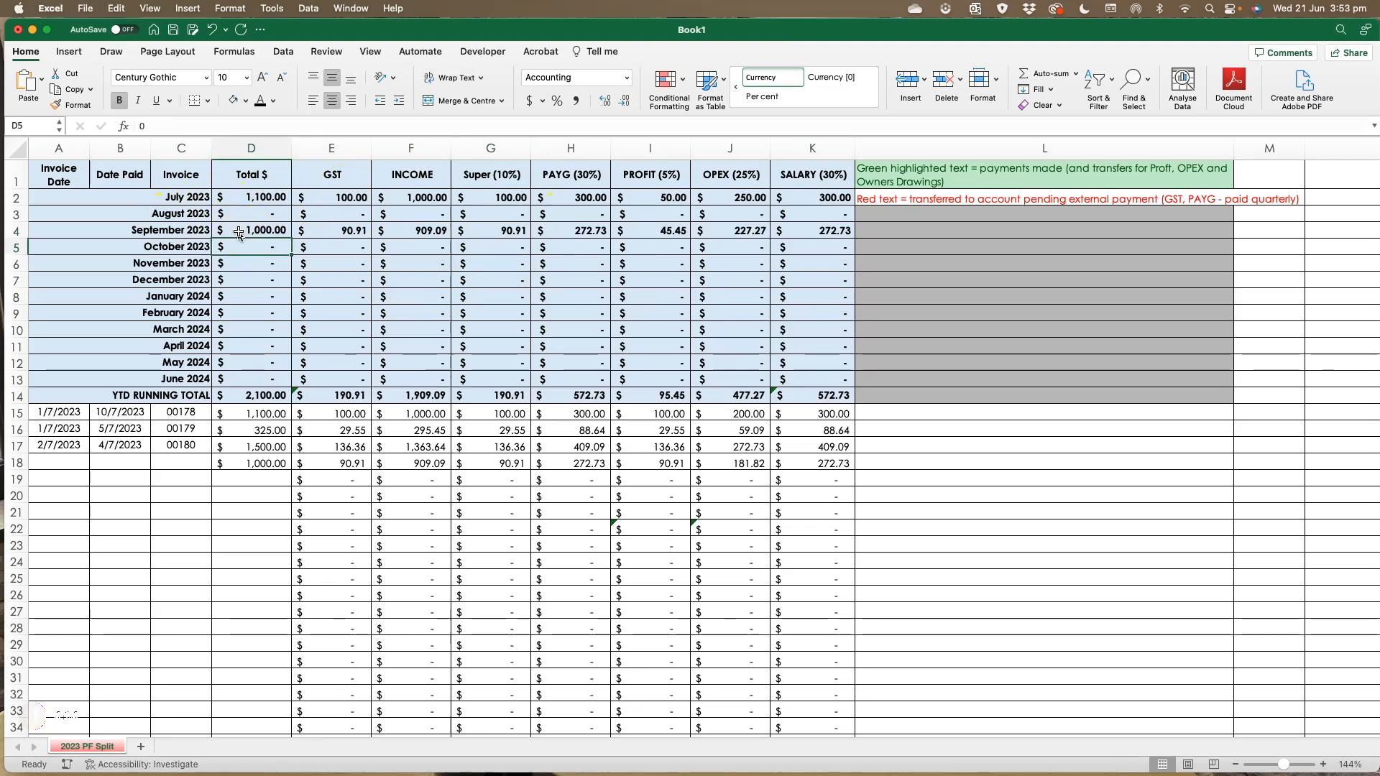
scroll(239, 233, right, 1)
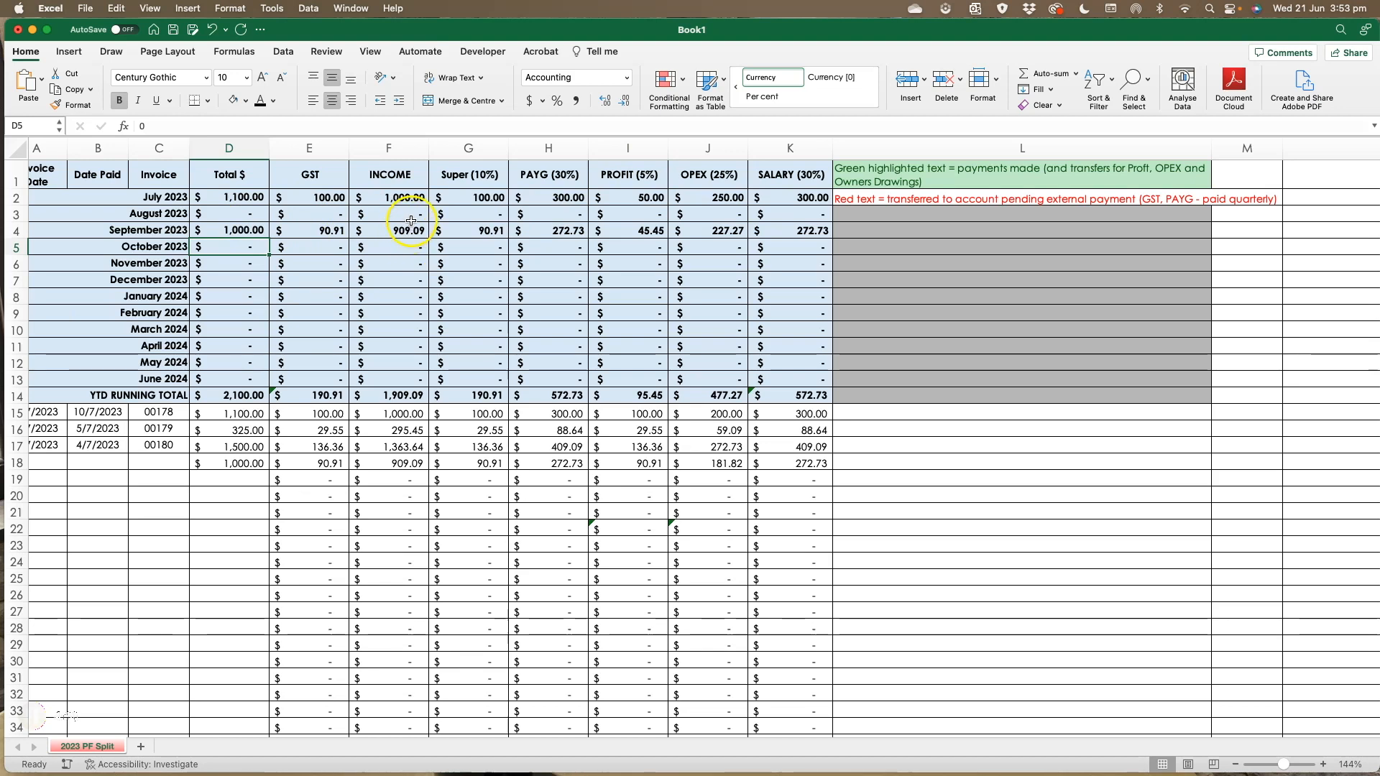
click(386, 231)
scroll(391, 231, right, 1)
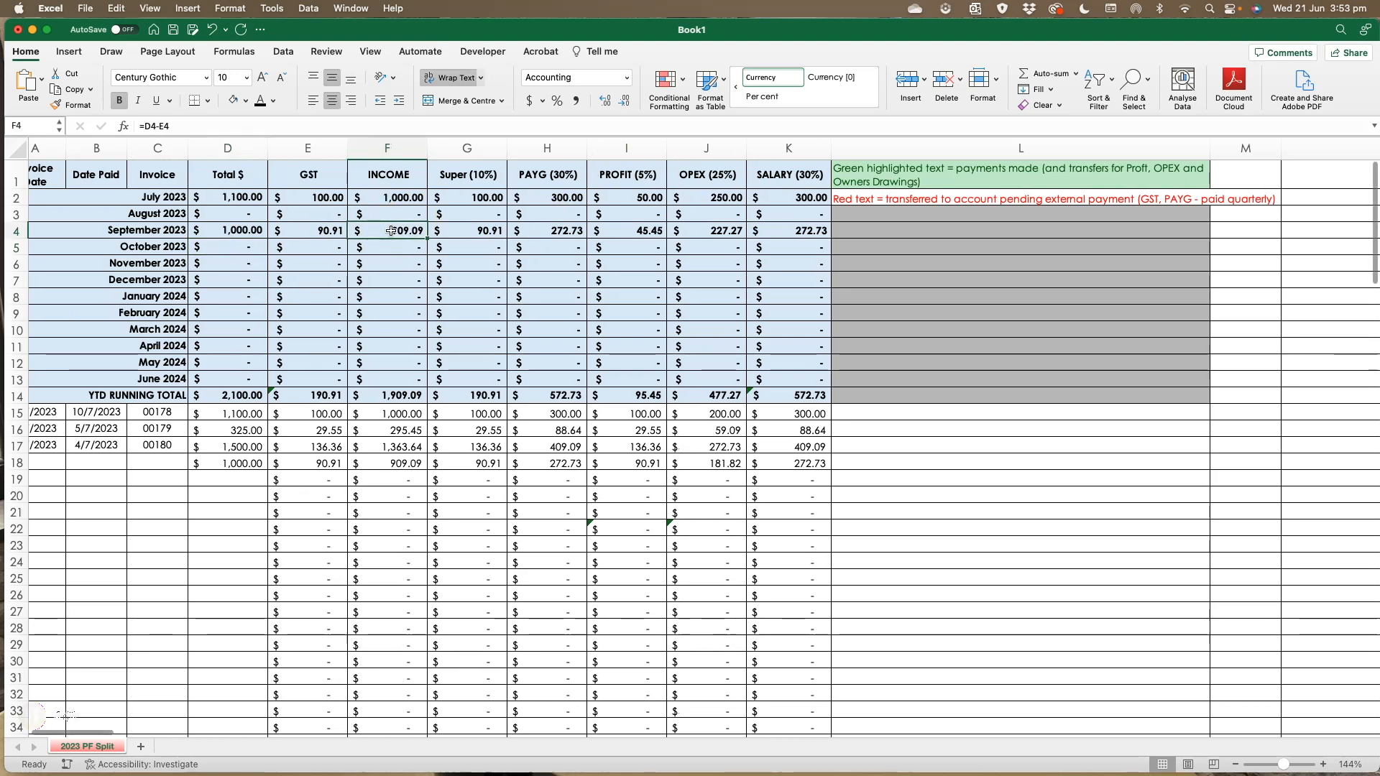
- Set the September 2023 total to 1100
click(218, 230)
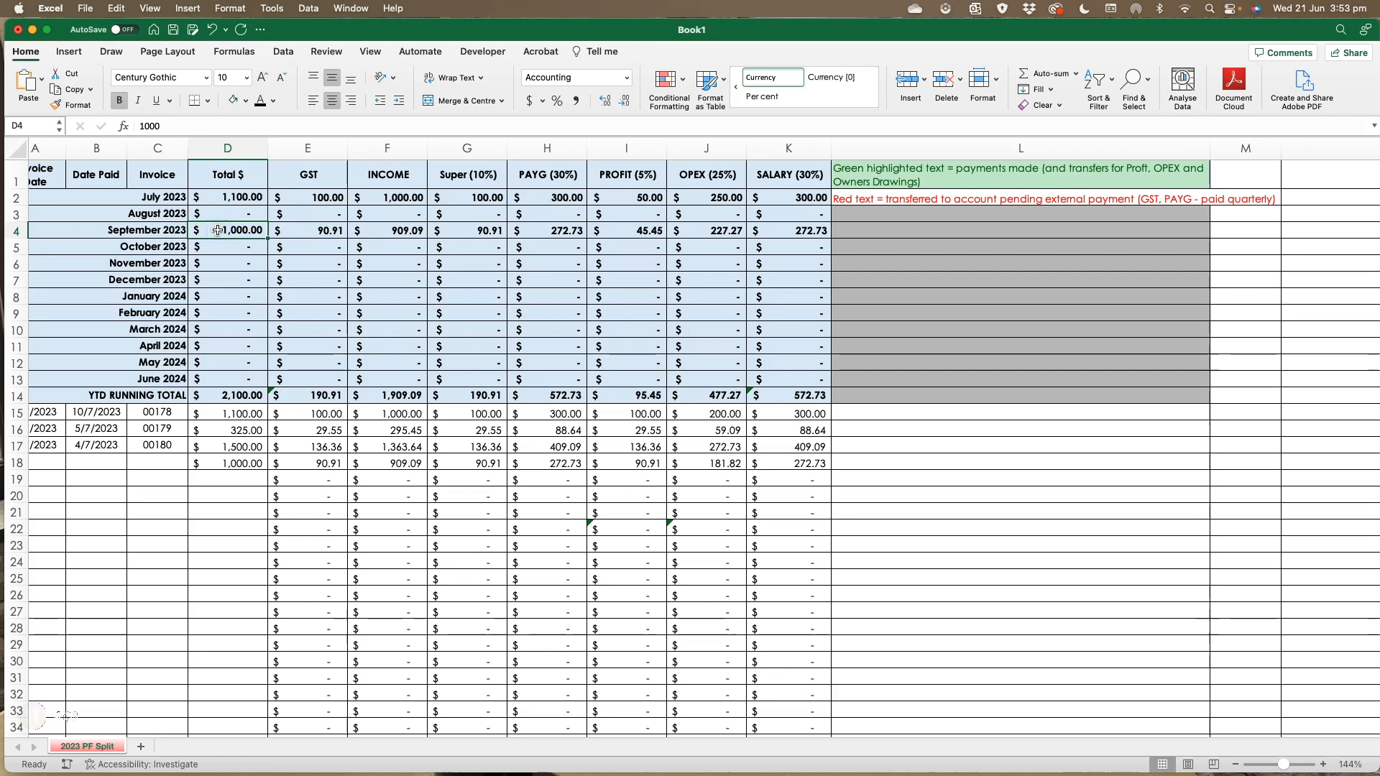
text(1,1)
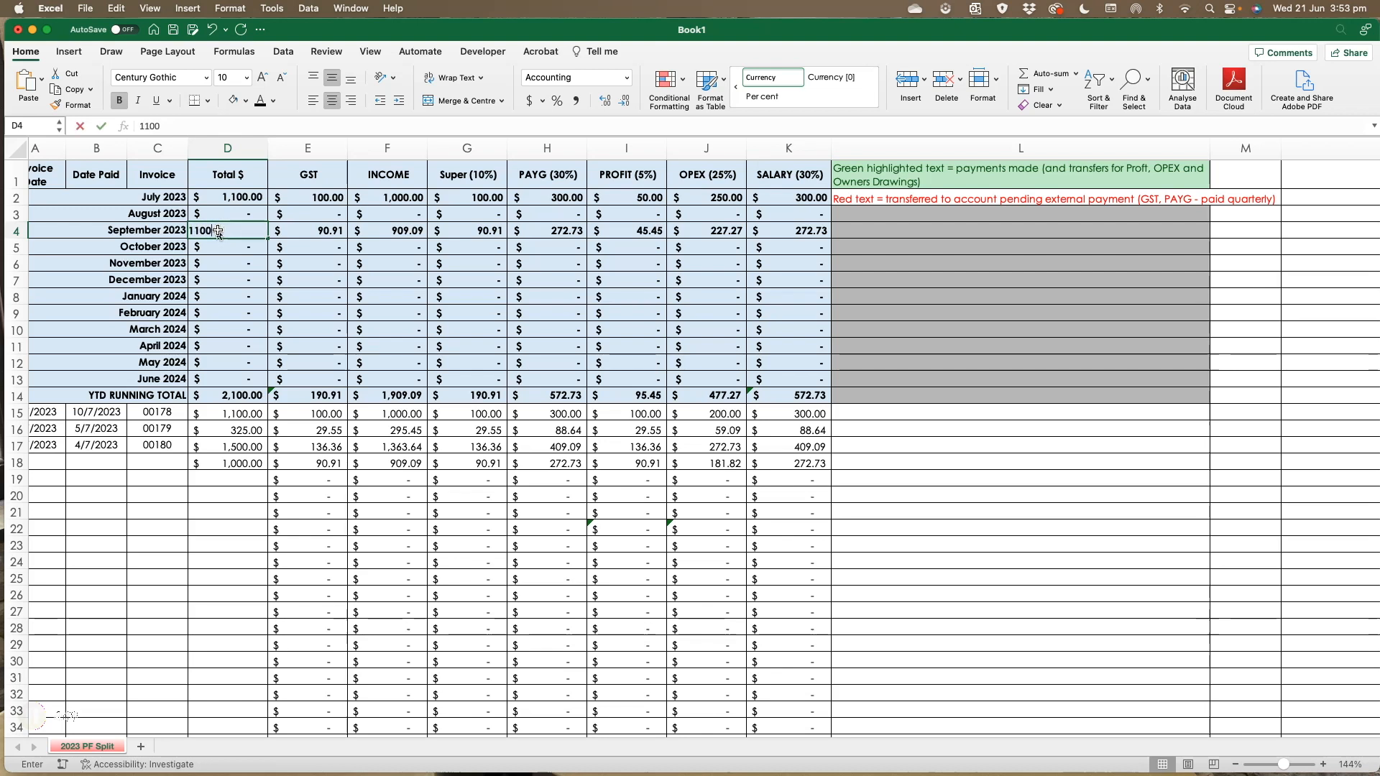
text(00)
key(Return)
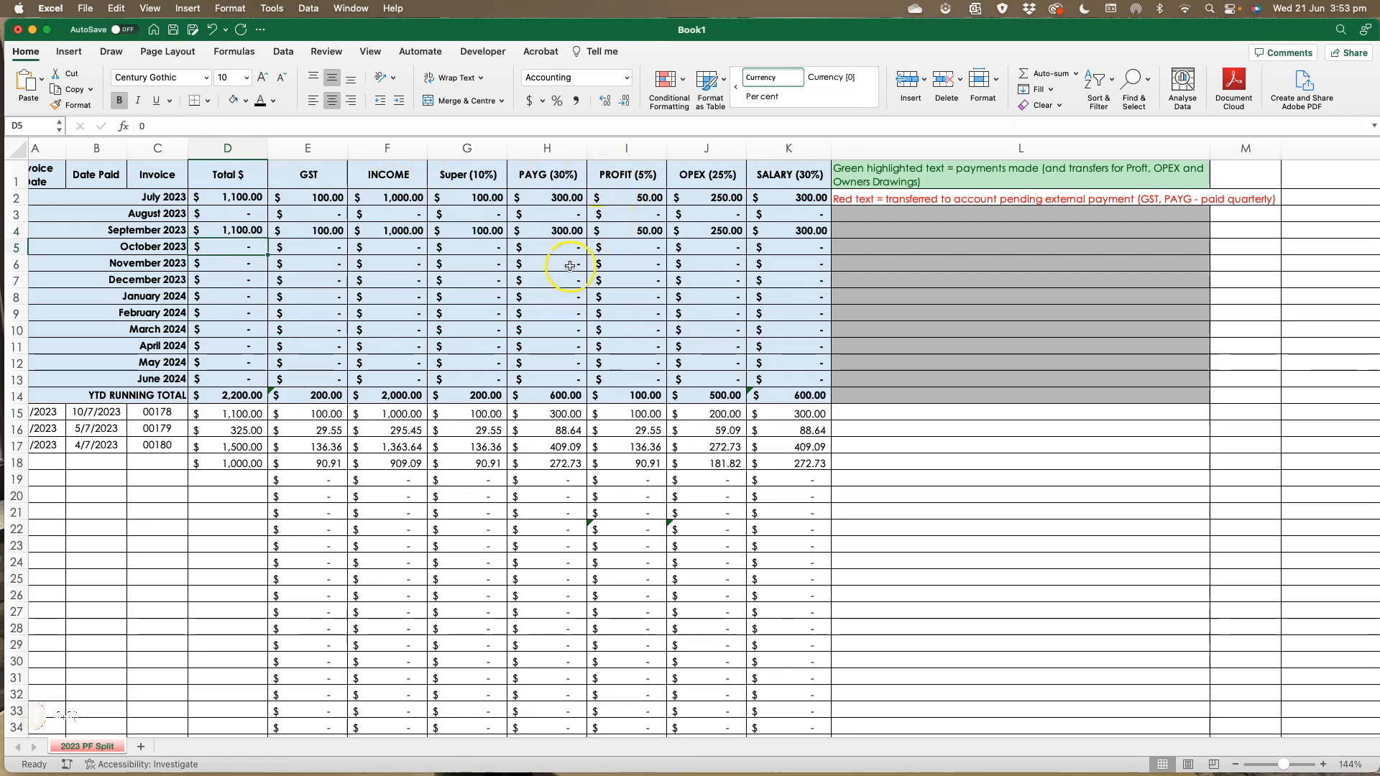
- Check the September 2023 Profit, income, GST and total cells
click(625, 232)
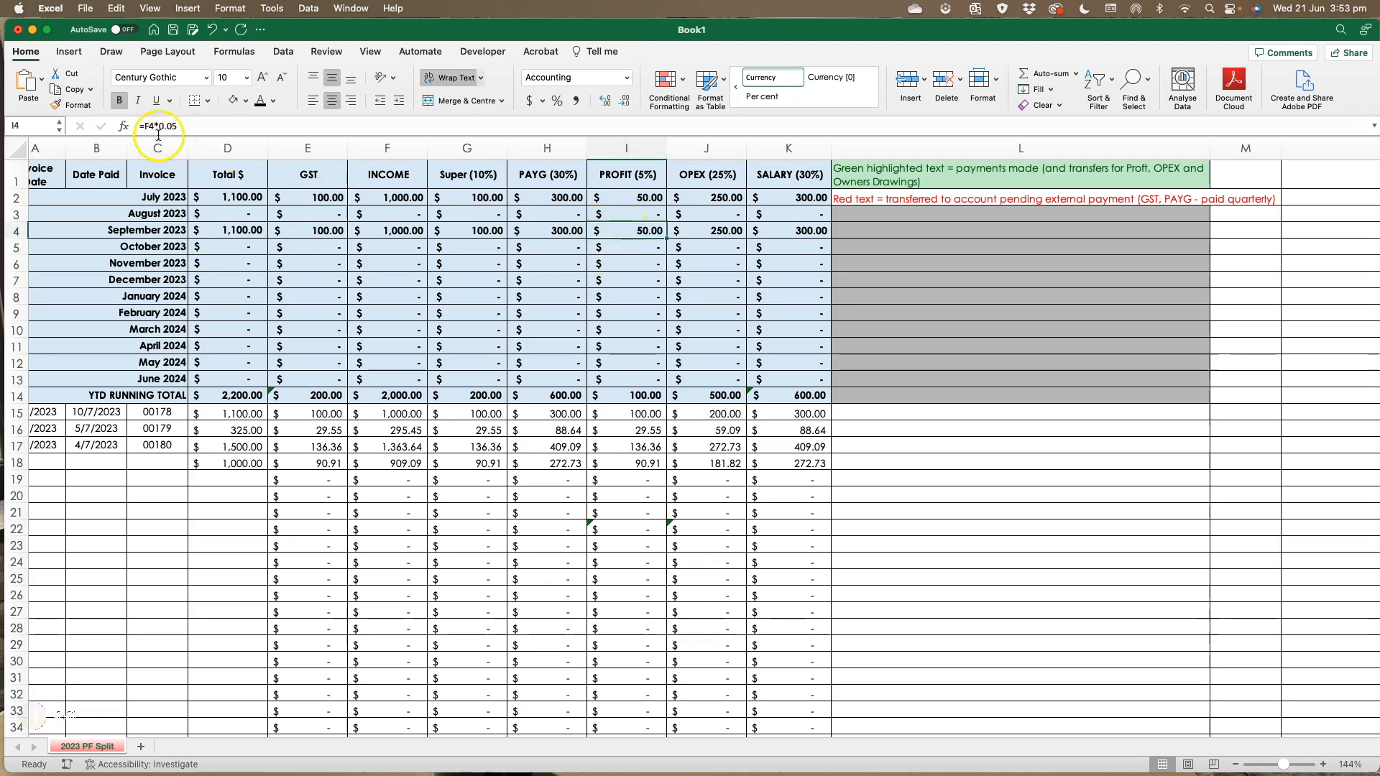
click(401, 229)
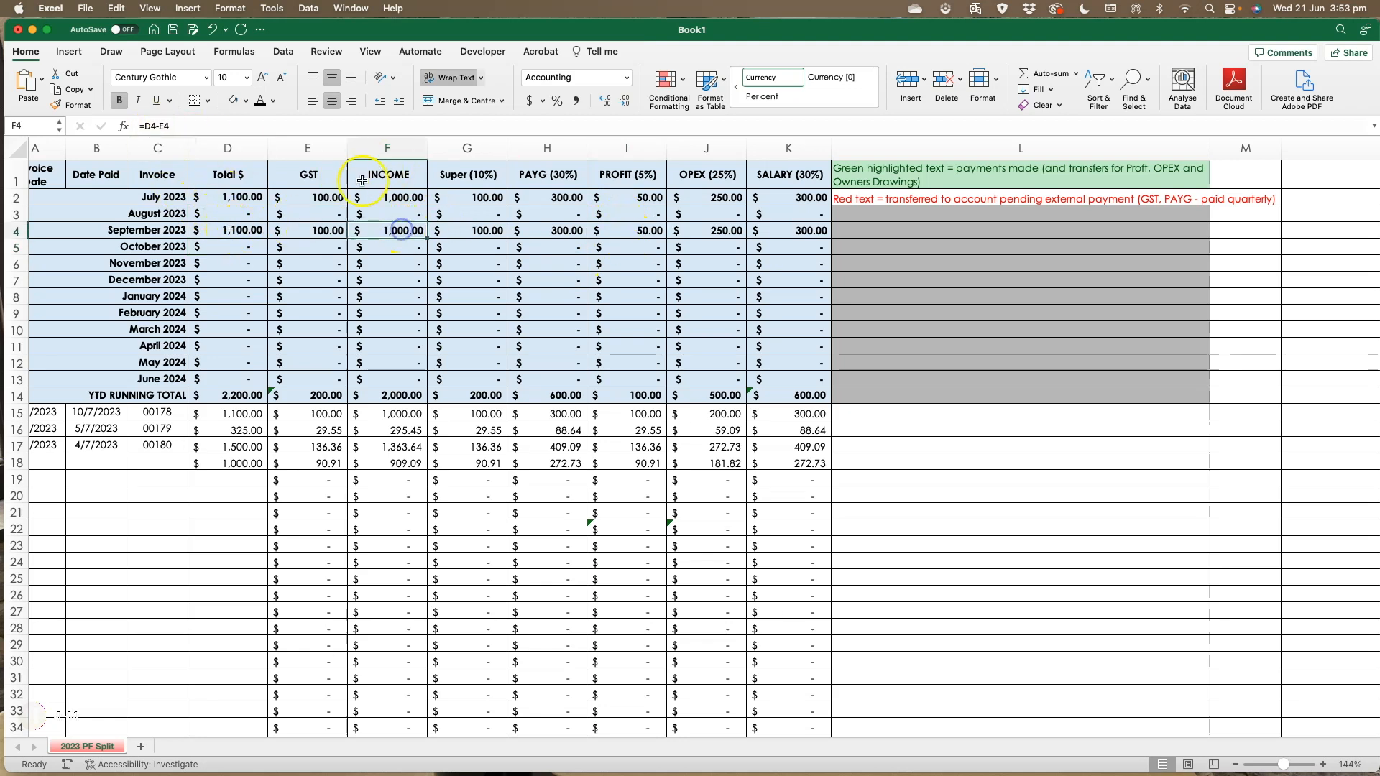
click(324, 231)
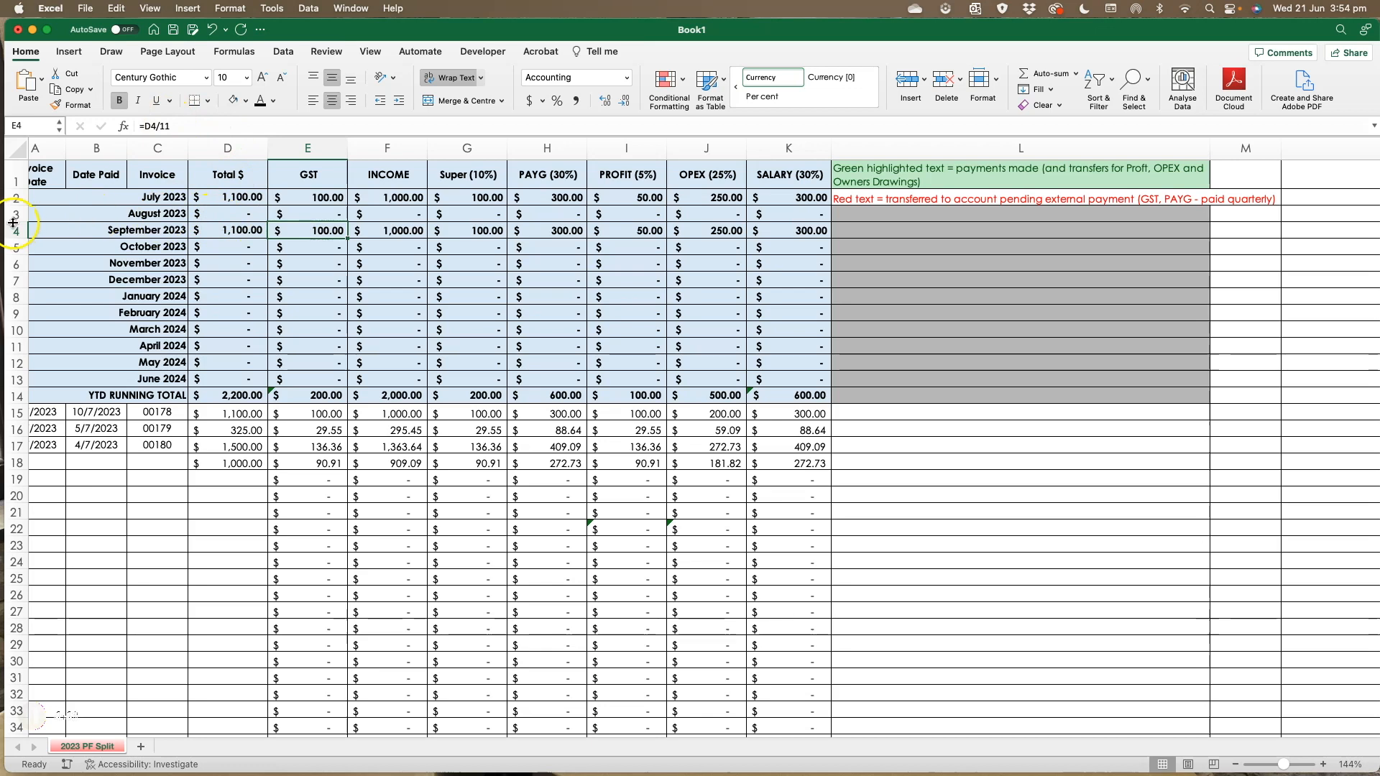
click(214, 229)
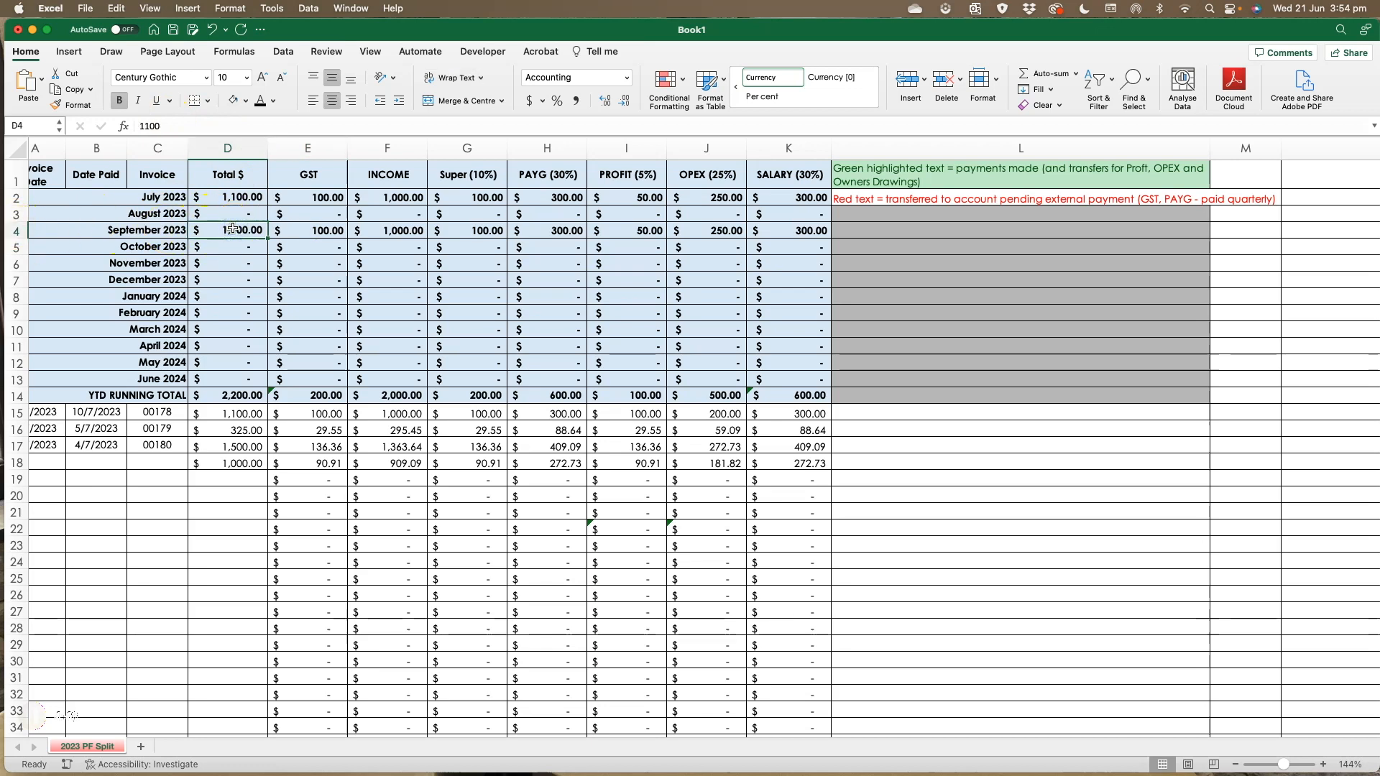
- Set both the July 2023 and September 2023 totals to 0
click(229, 200)
text(0)
key(Return)
key(Down)
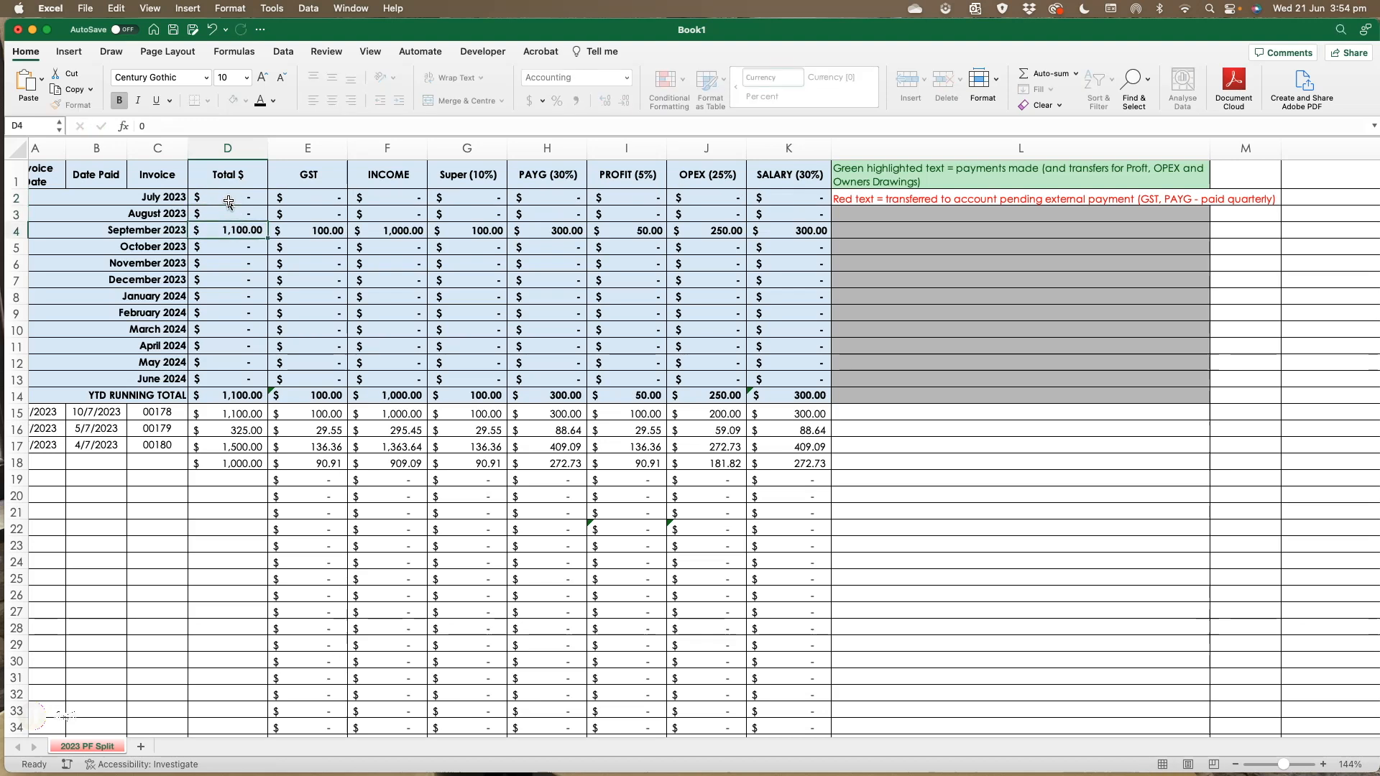
text(0)
key(Return)
- Delete the July 2023 Profit formula
click(399, 197)
click(471, 198)
click(611, 201)
key(Delete)
- Enter 1100 as the July 2023 total
click(235, 196)
text(1100)
key(Return)
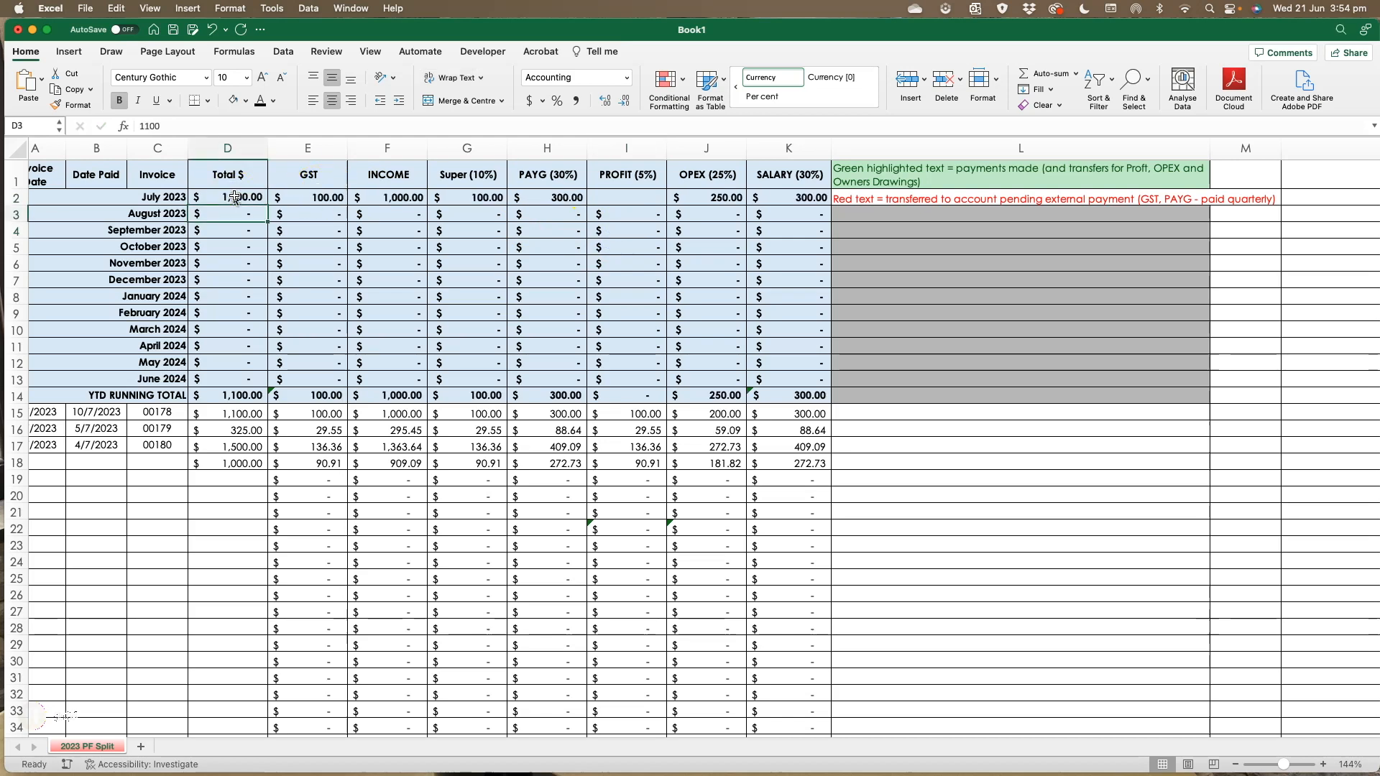
- Change the July 2023 OPEX formula to =F2*0.3 and accept the suggested correction
drag(468, 198, 786, 195)
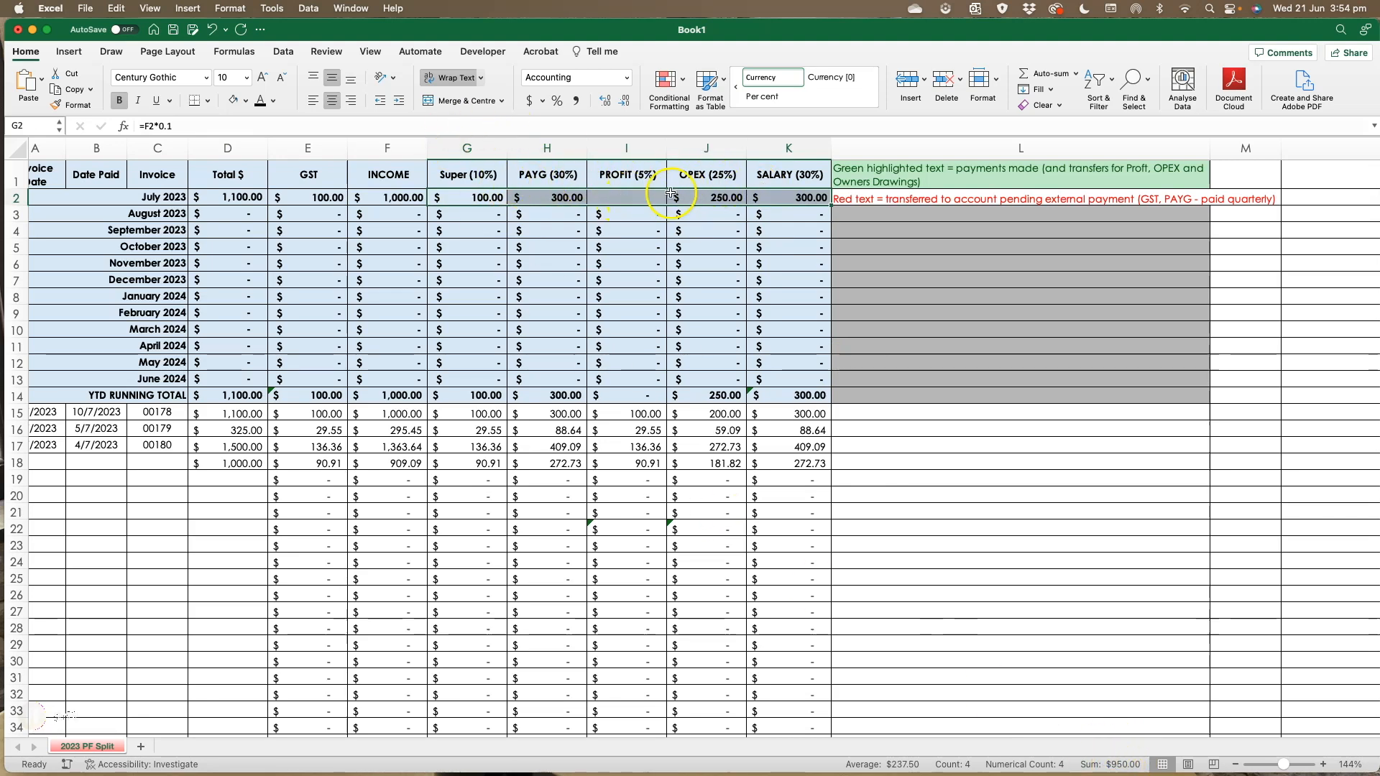
click(712, 196)
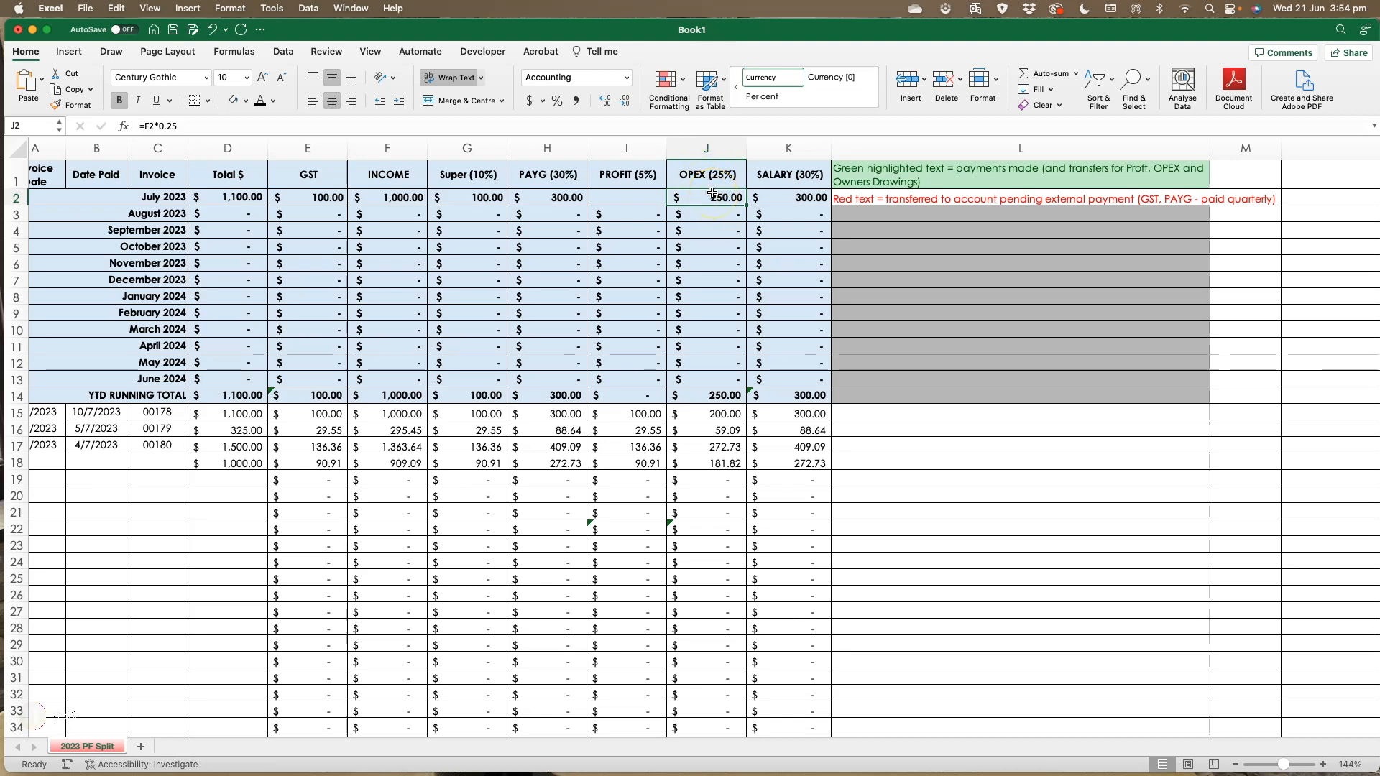
click(169, 126)
key(BackSpace)
key(BackSpace)
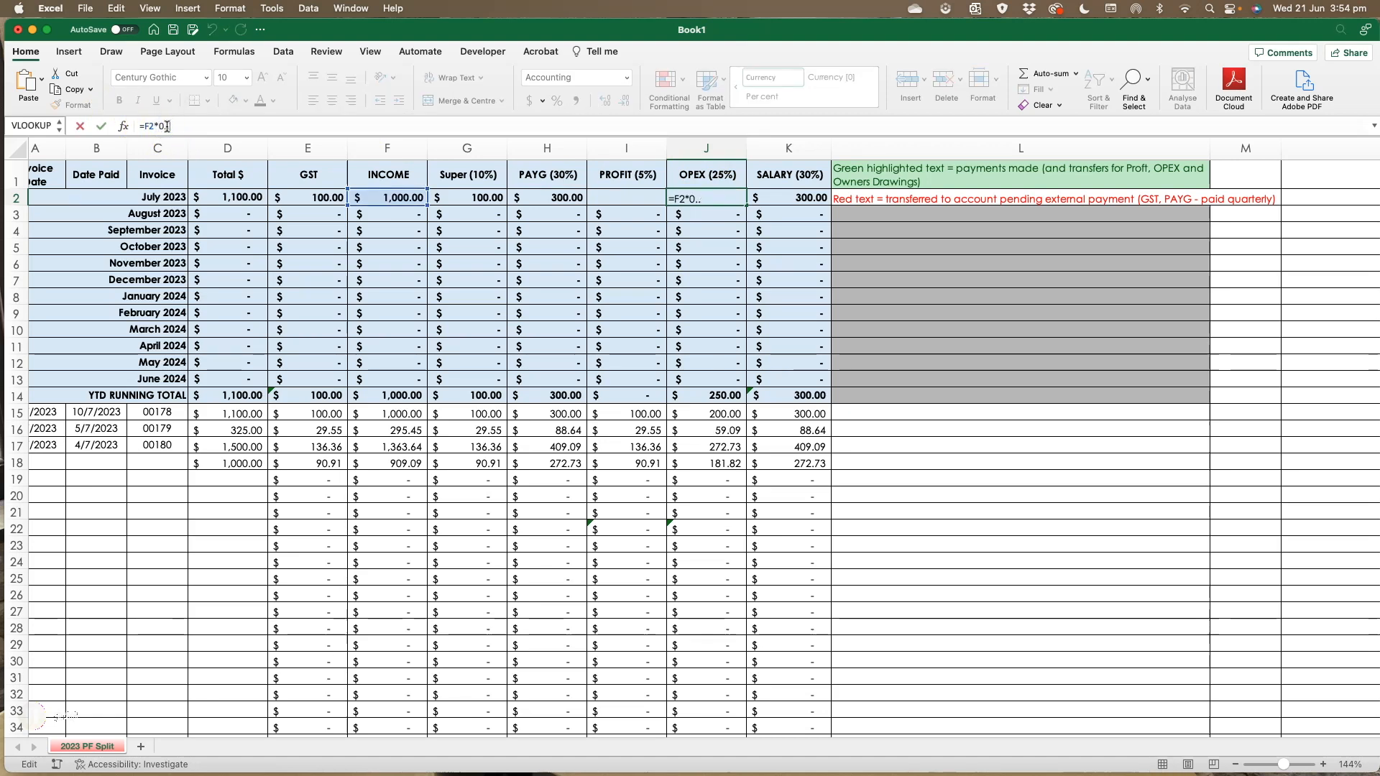
text(.3)
key(Return)
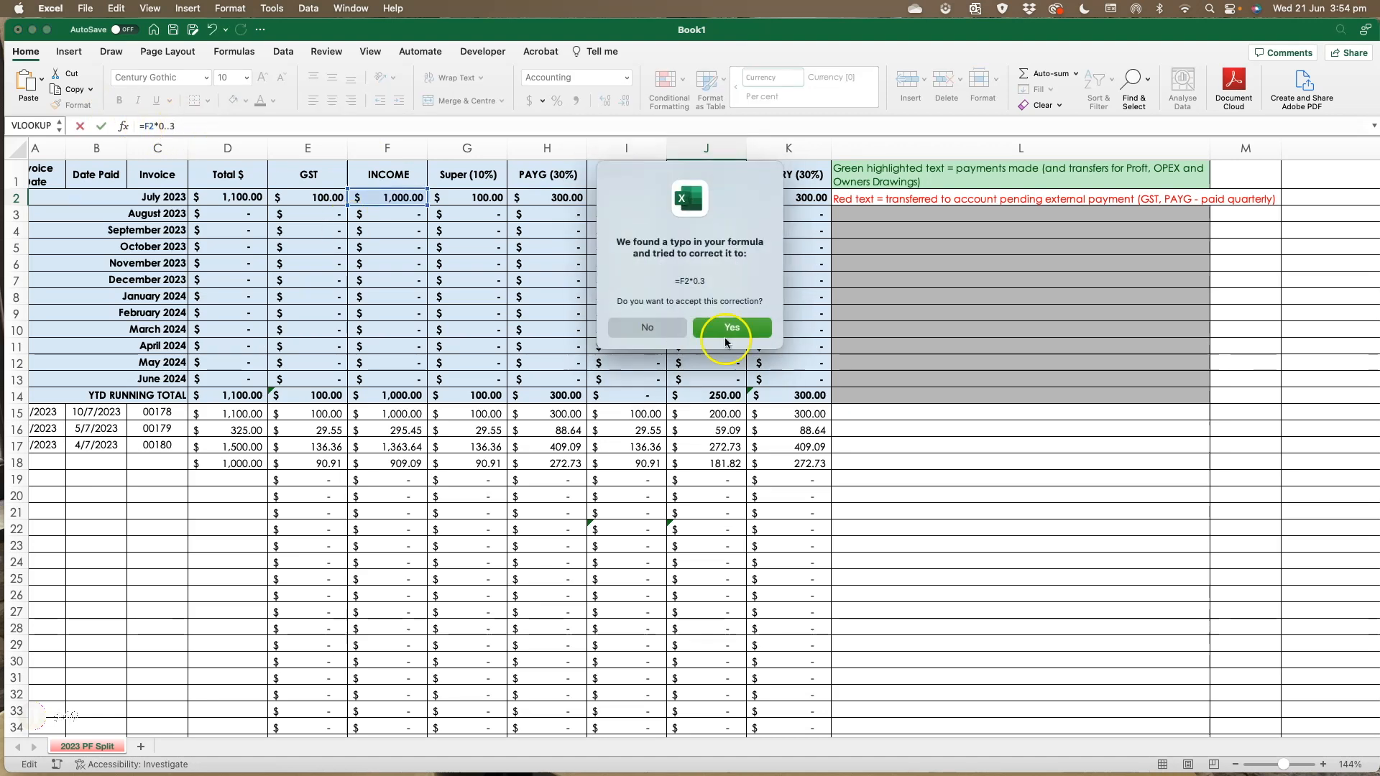
click(732, 332)
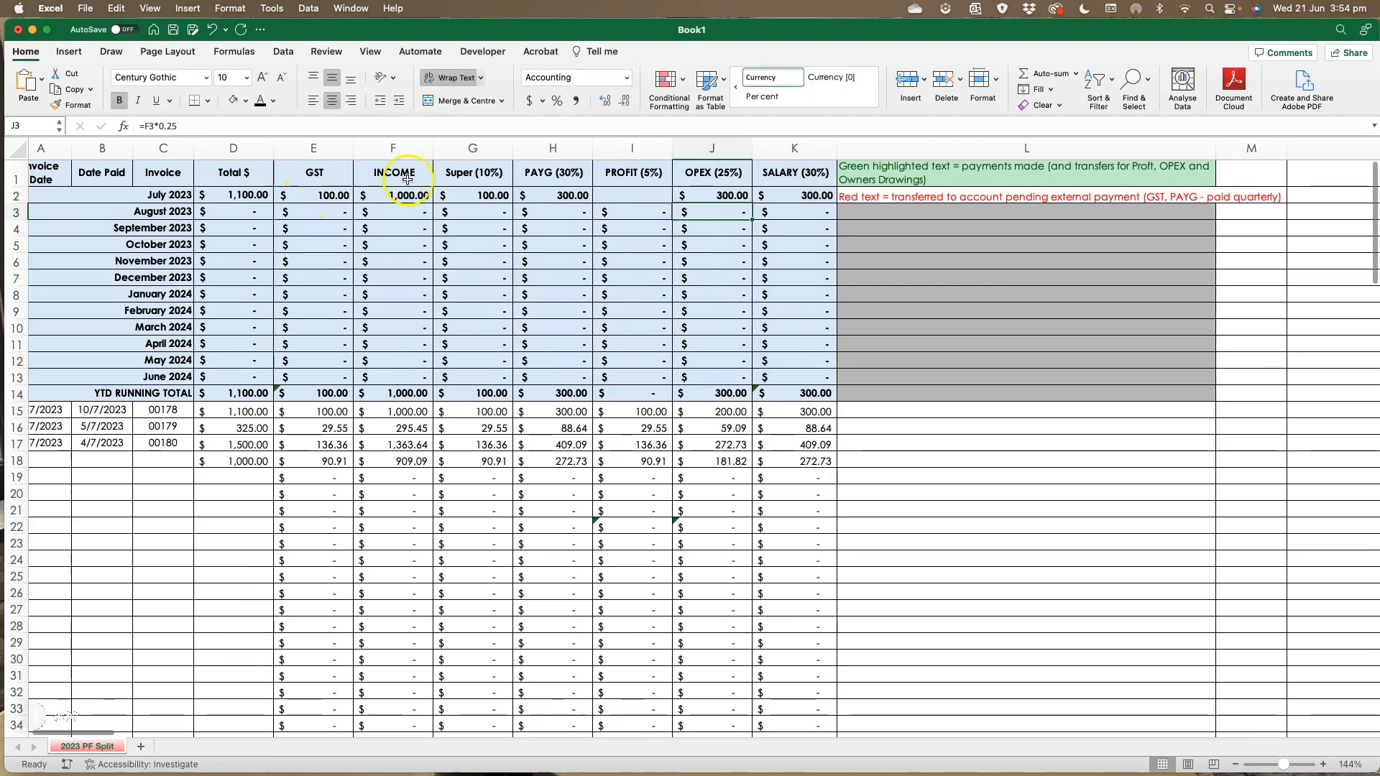
- Select the July 2023 Super through OPEX cells to check their sum and inspect the Profit cell
drag(478, 196, 765, 198)
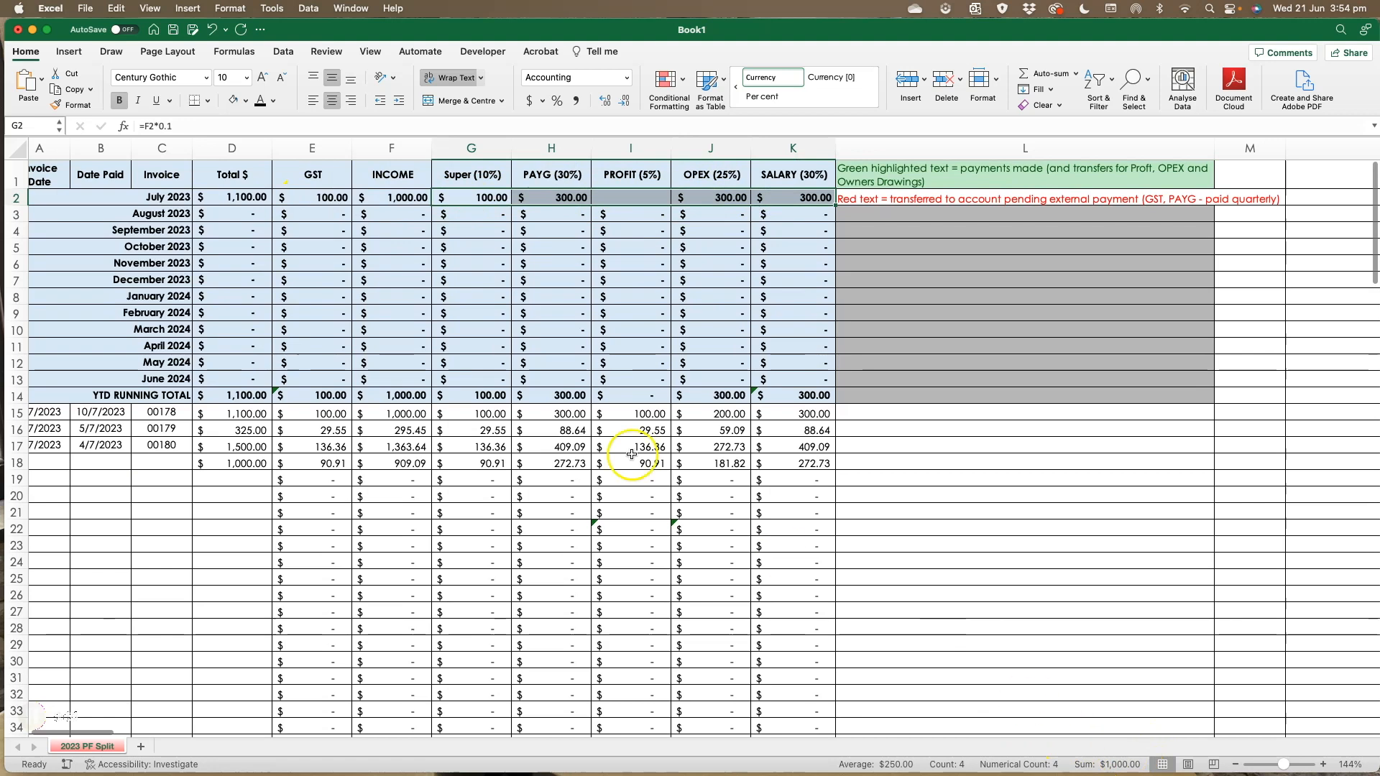
click(713, 175)
scroll(625, 198, down, 1)
click(628, 198)
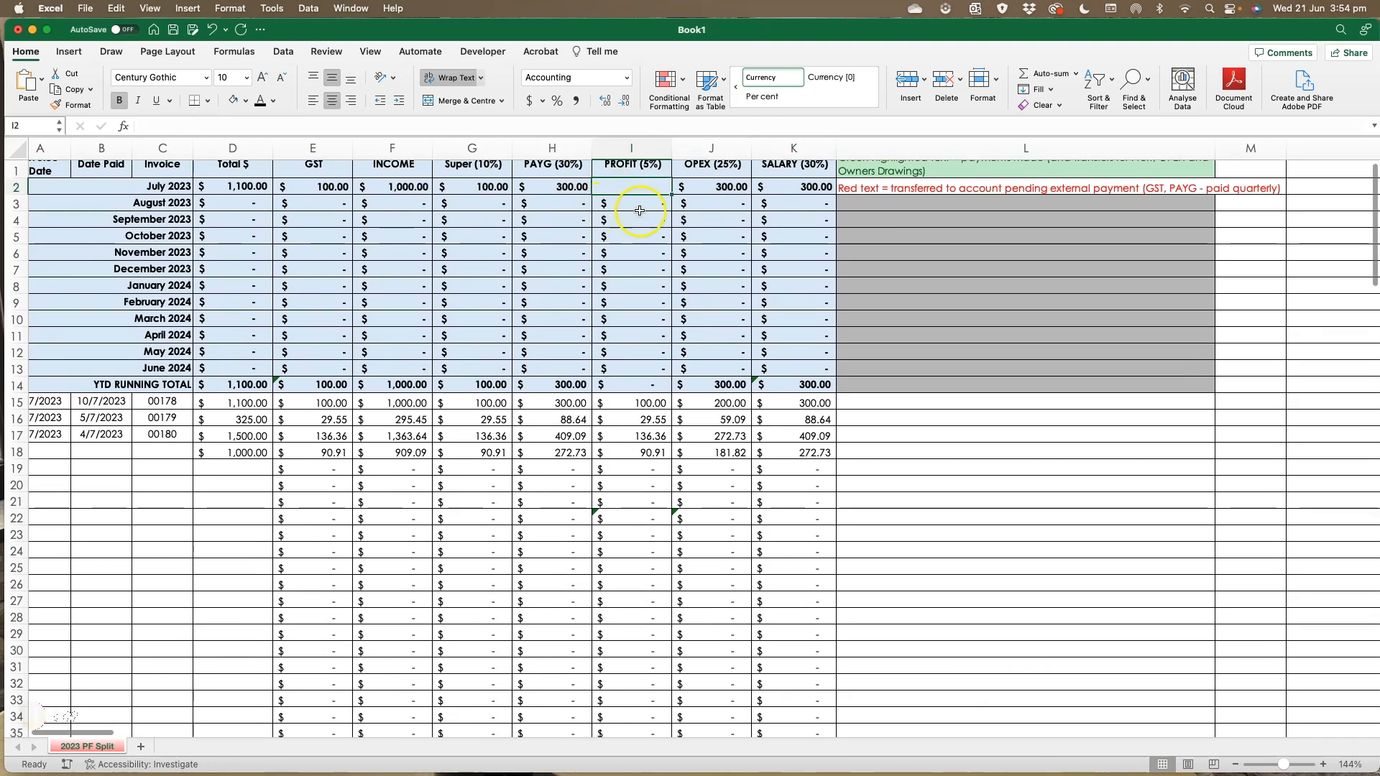
- Select the July 2023 row from Total to Salary and re-enter 1100 as the July total
drag(226, 203, 833, 184)
click(247, 189)
text(1100)
key(Return)
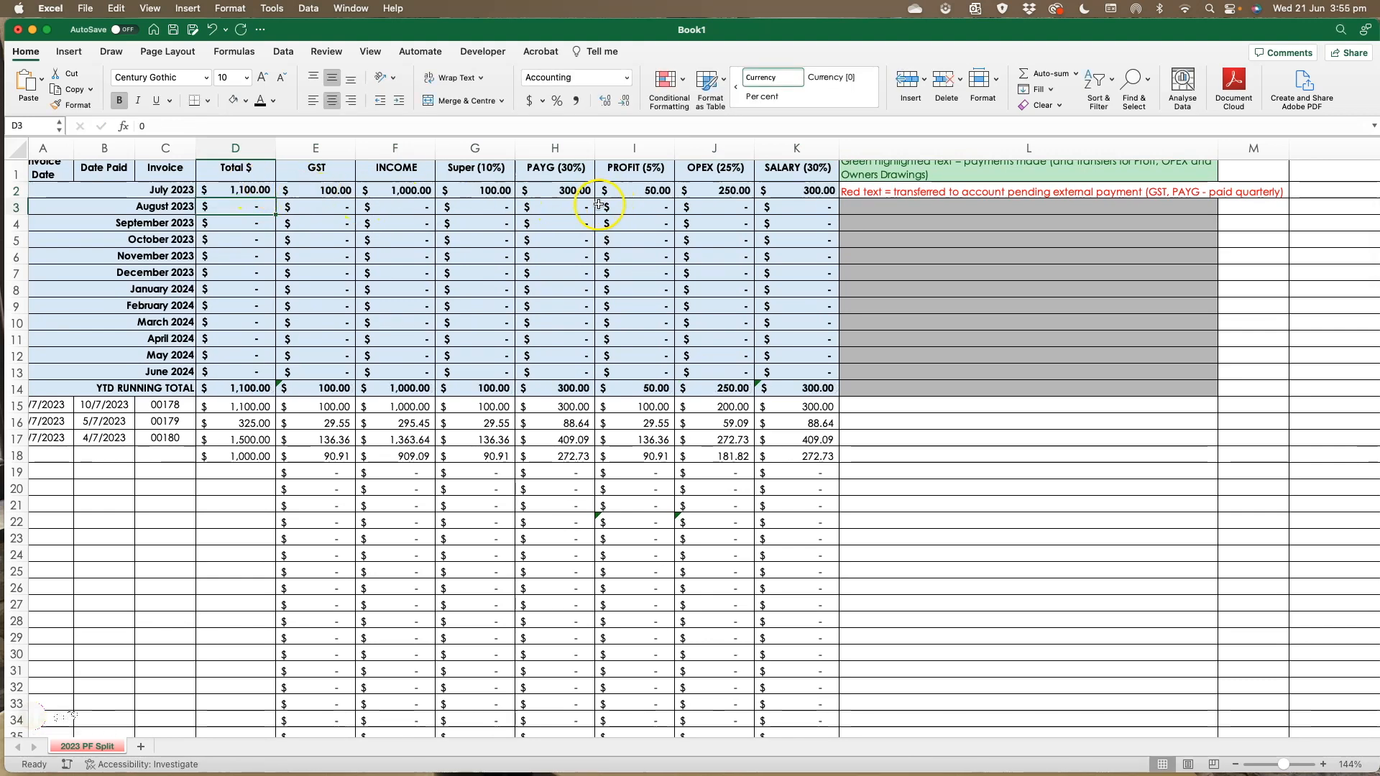
- Check the July 2023 GST formula and total cell
scroll(731, 227, up, 1)
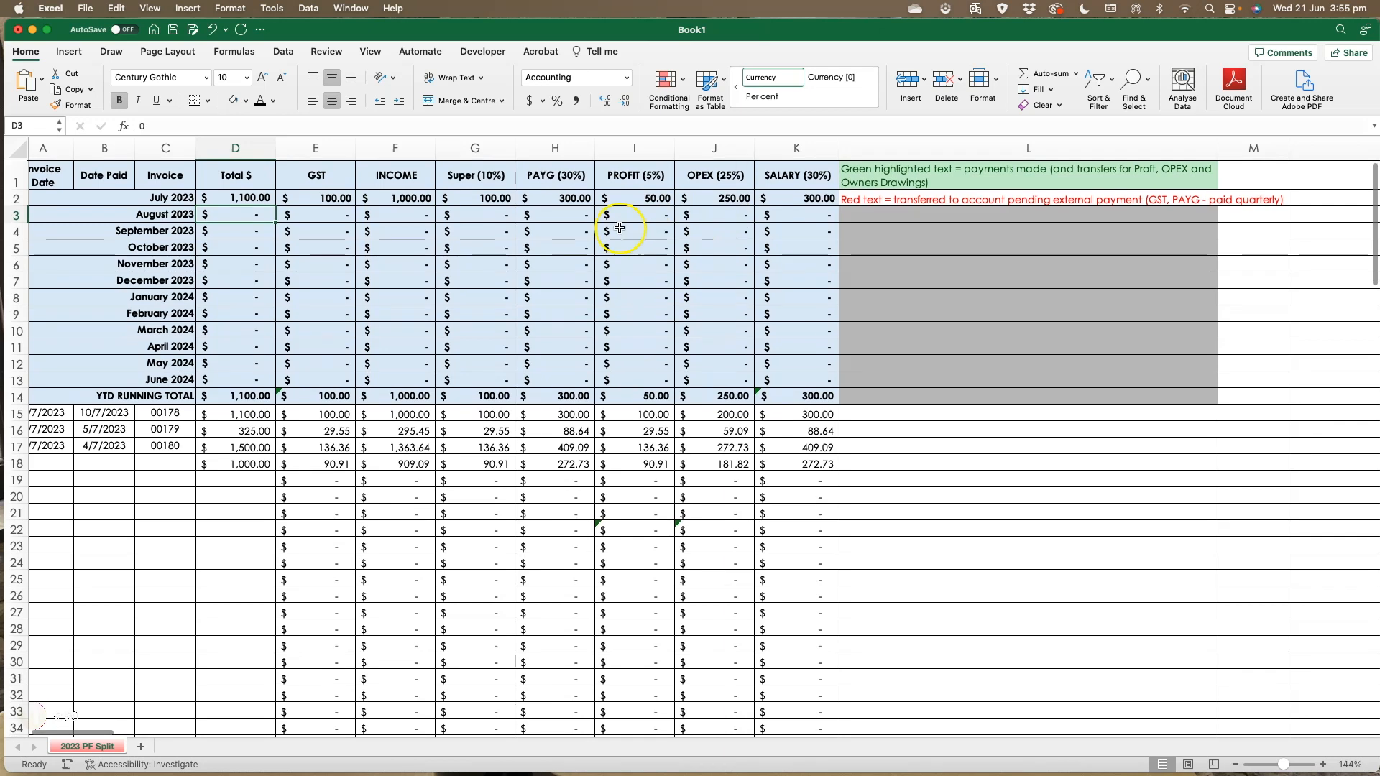
click(328, 192)
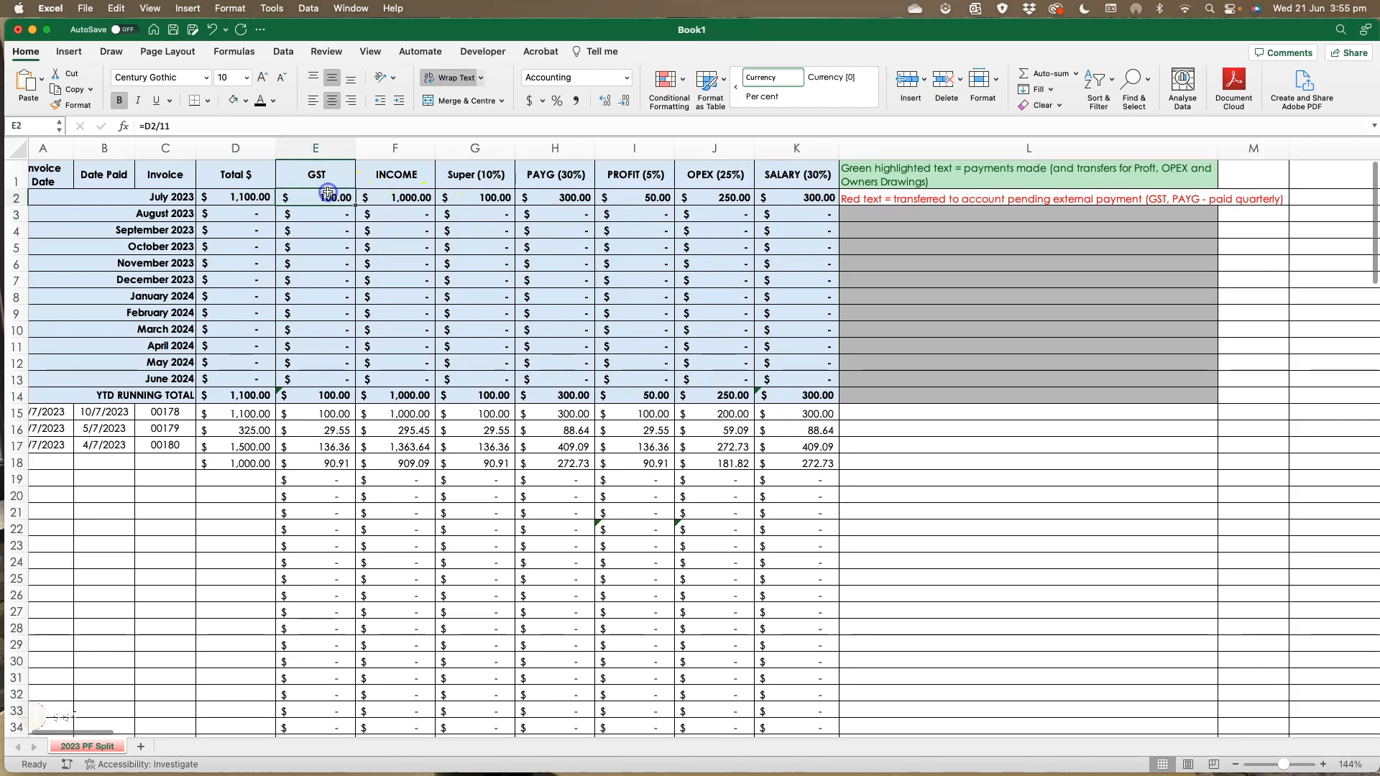
click(236, 202)
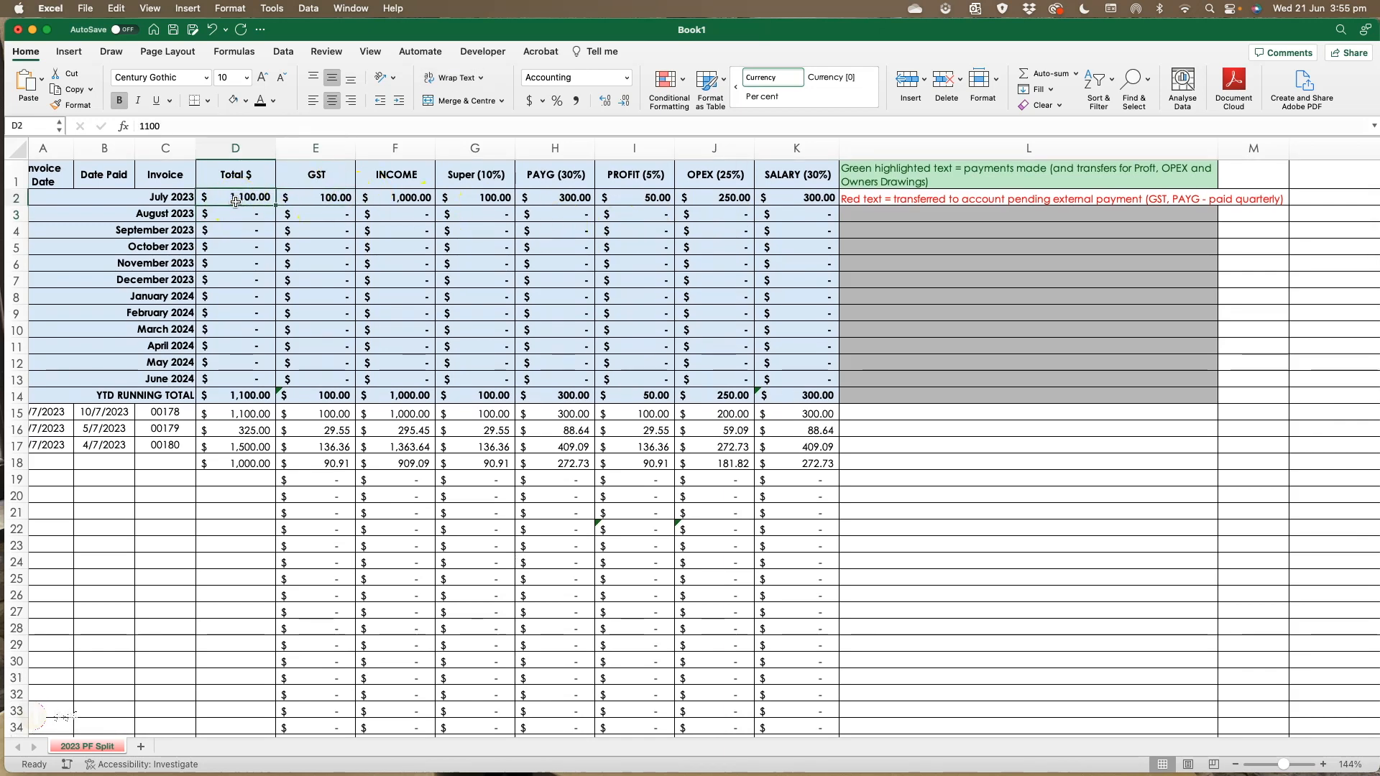